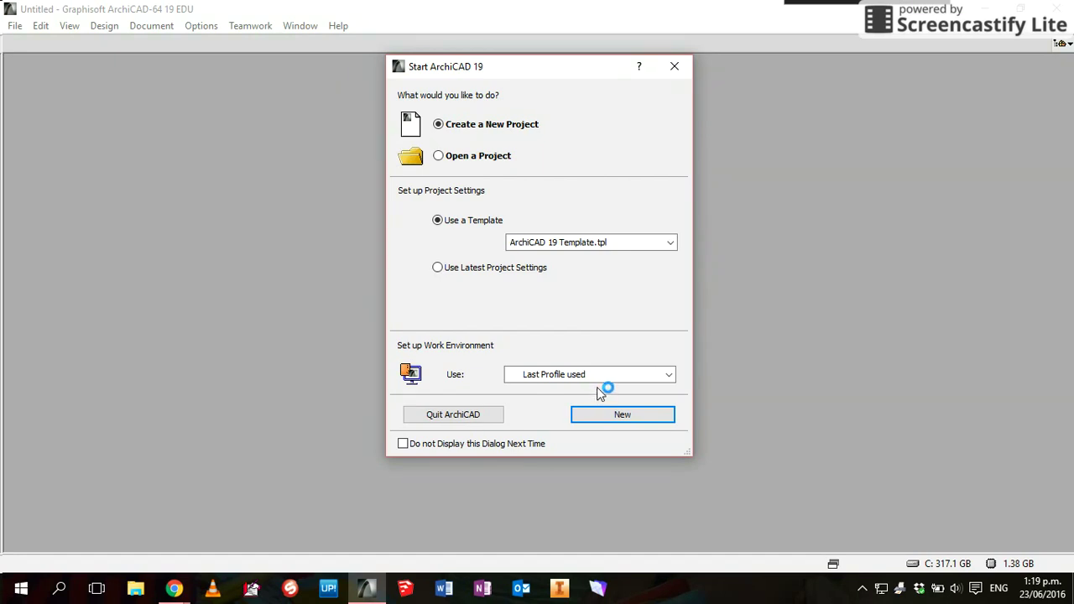
Choose Default Profile as the work environment for the new template-based project
left_click(604, 376)
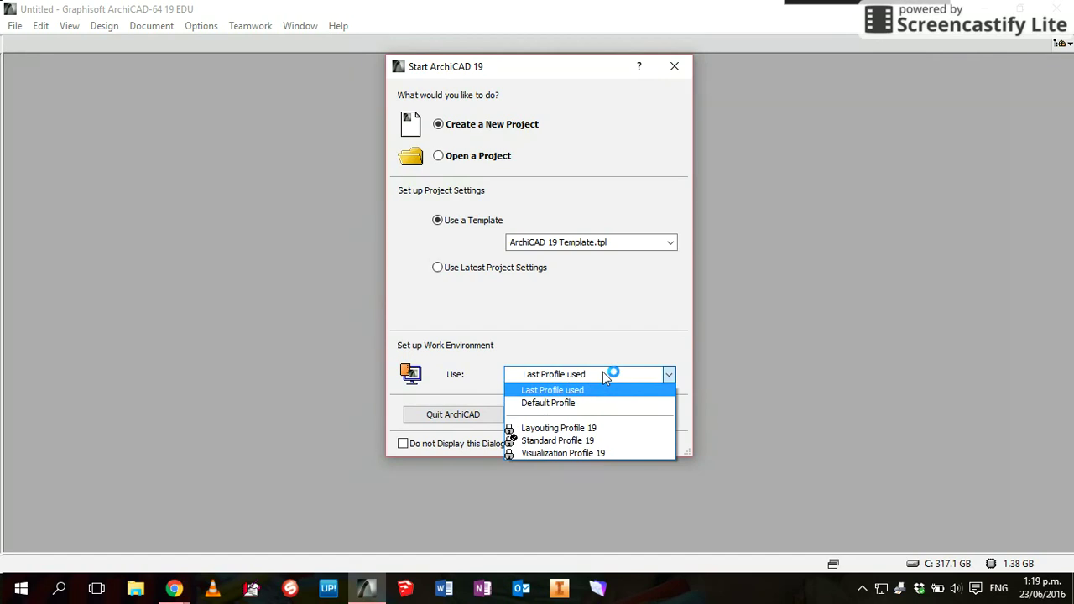
left_click(592, 403)
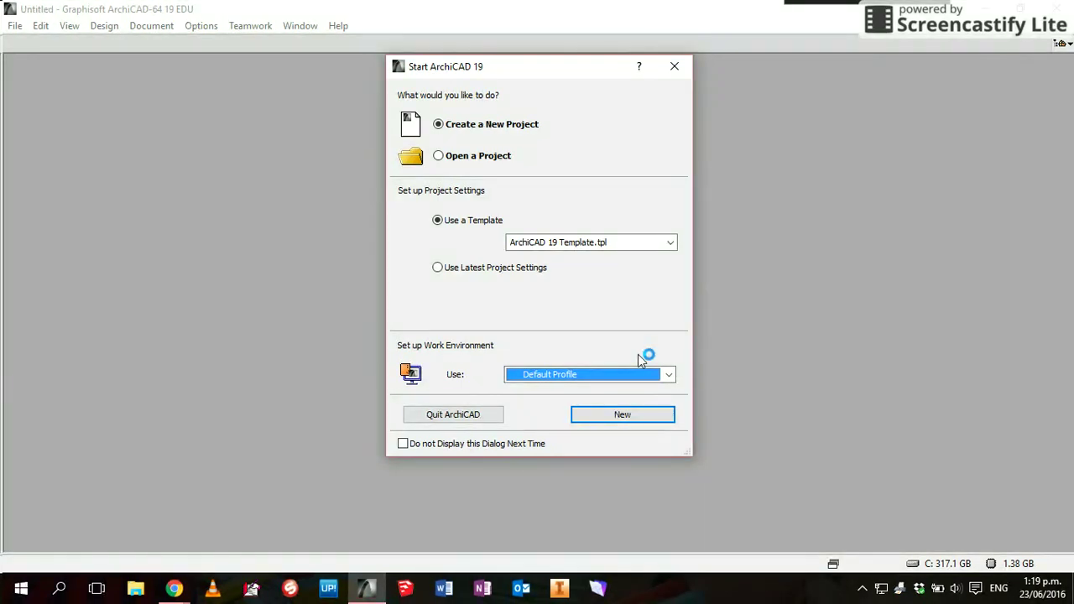
Create the new untitled project from ArchiCAD 19 Template.tpl
left_click(621, 415)
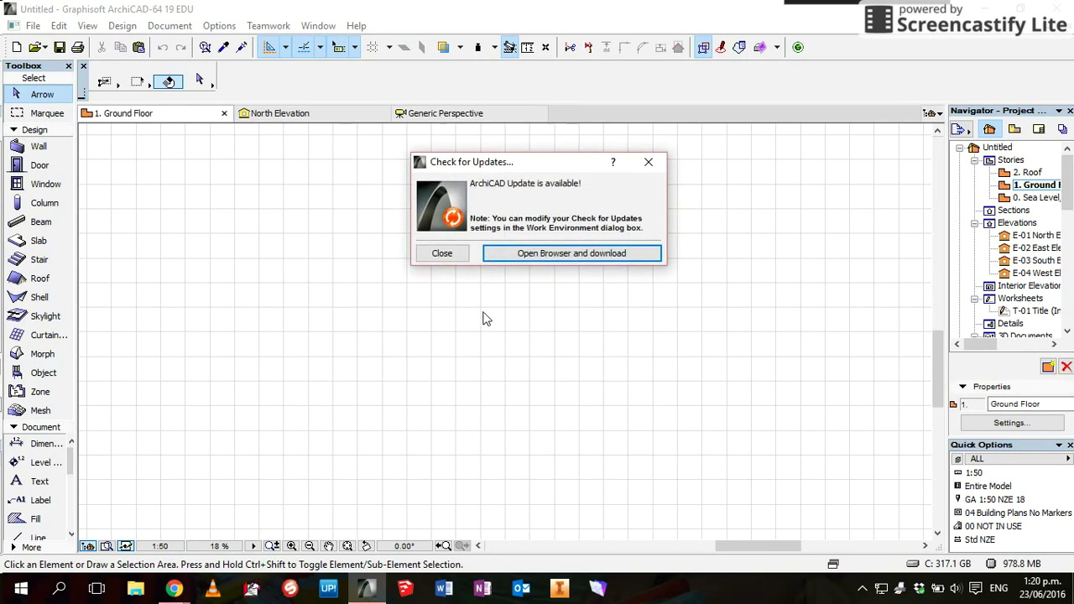
Close the update notice and draw a 10000 × 10000 rectangular slab with the Slab tool
left_click(442, 253)
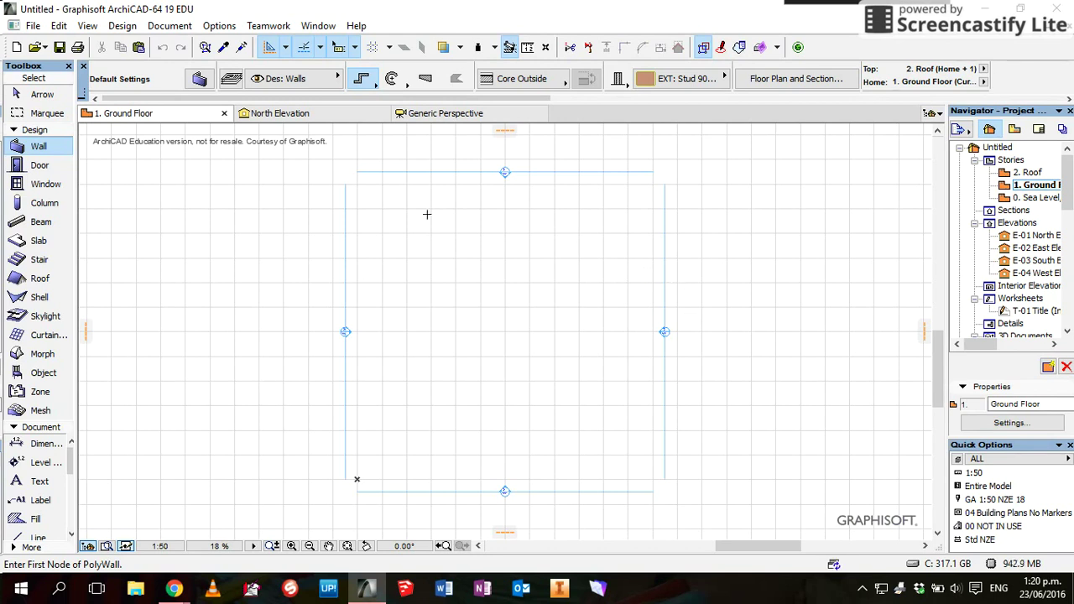
left_click(59, 242)
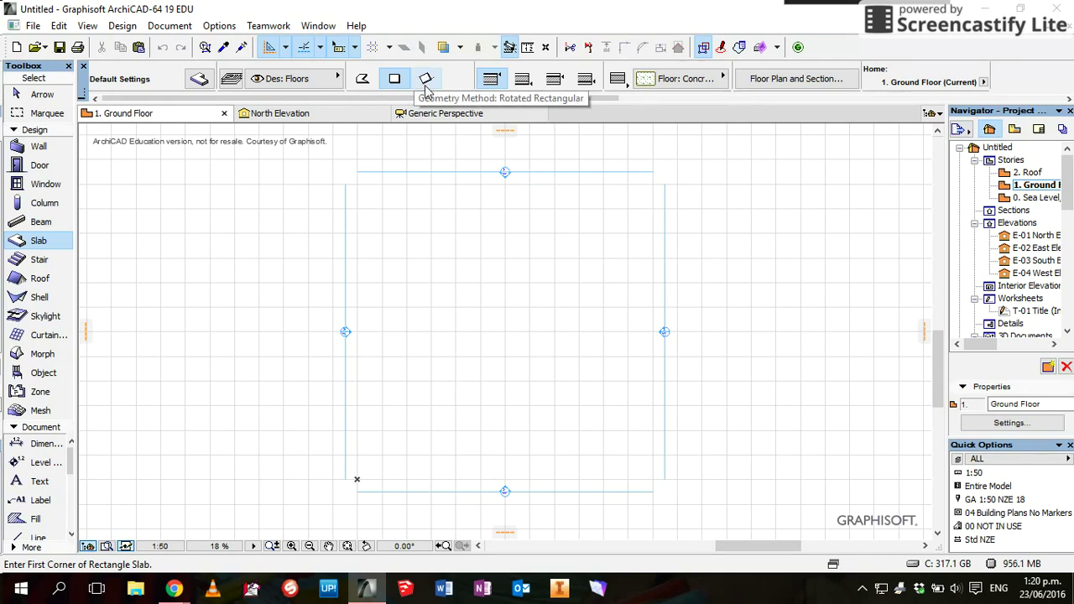
left_click(406, 242)
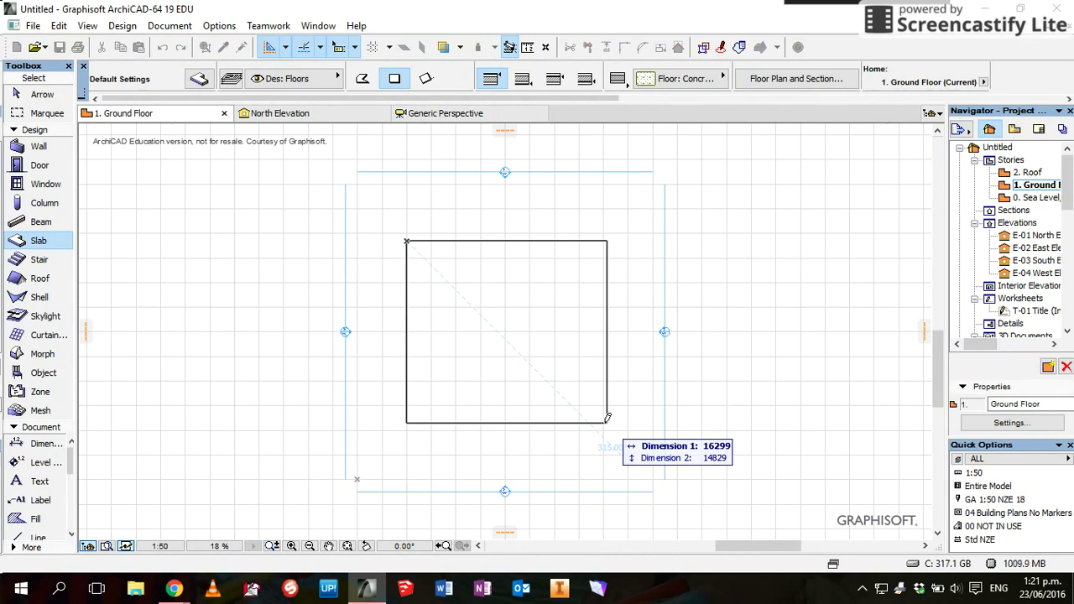
type("10")
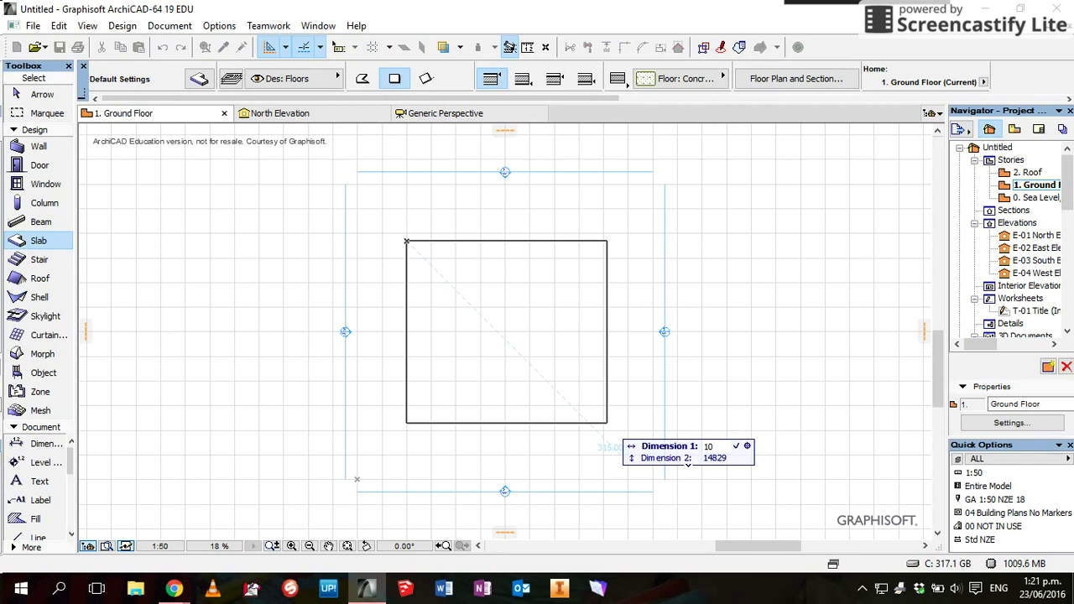
type("000")
key("Tab")
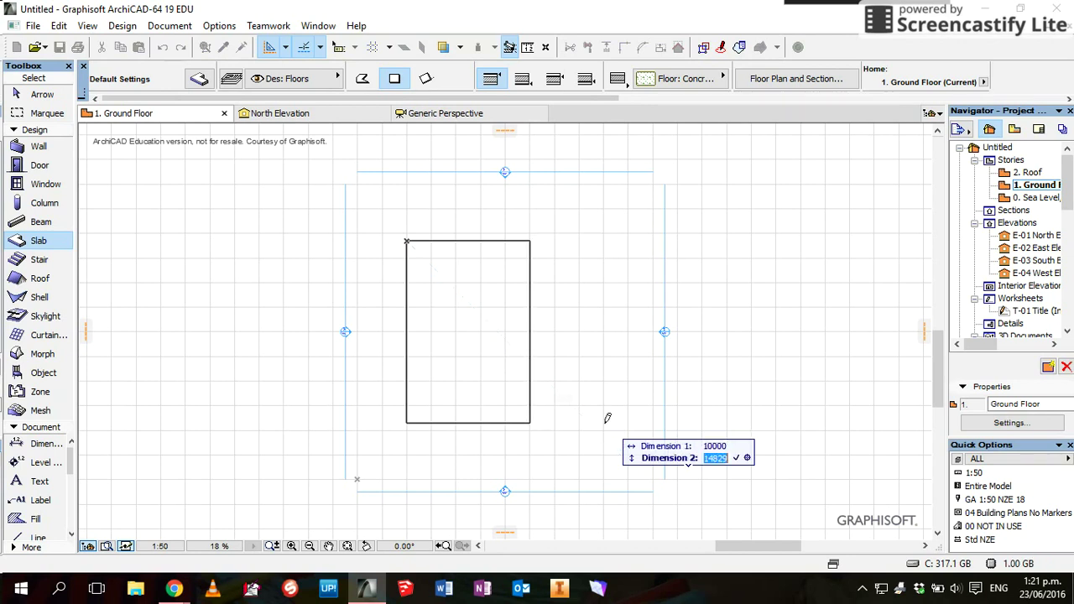
type("10000")
key("Return")
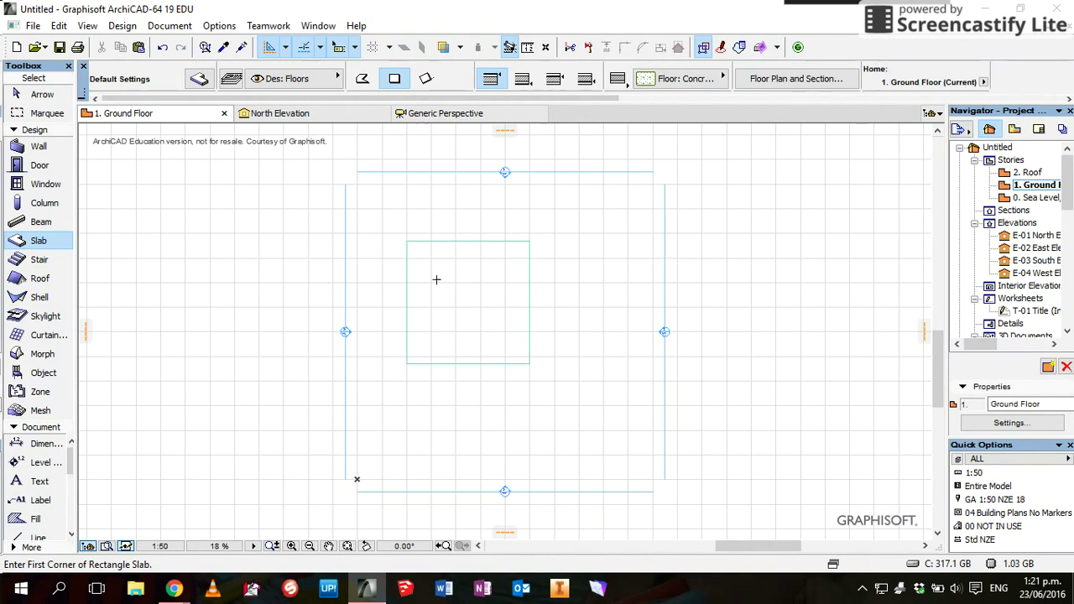
left_click(36, 94)
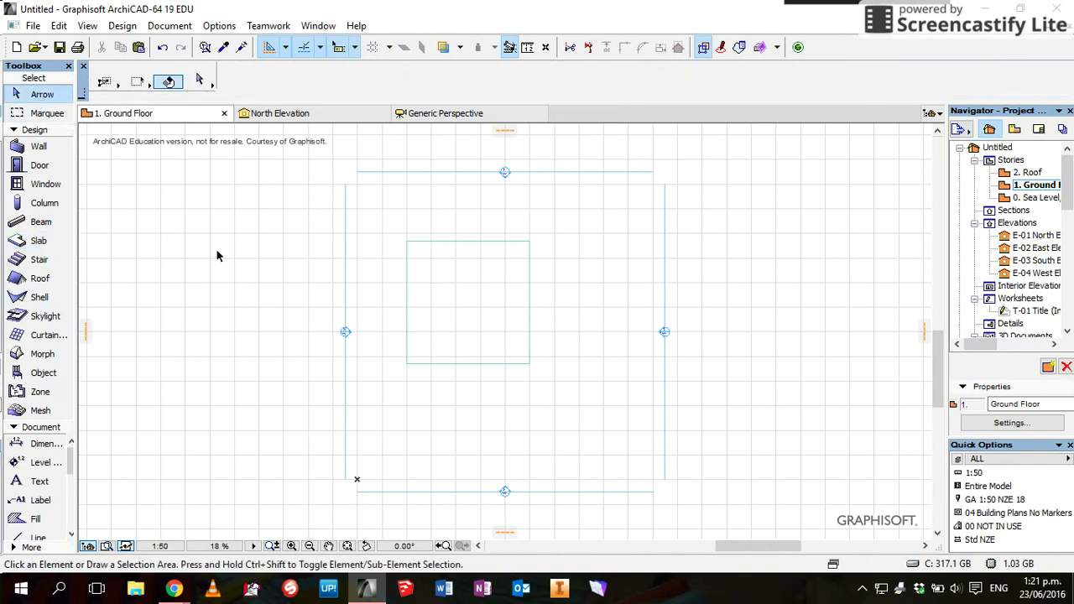
left_click(444, 113)
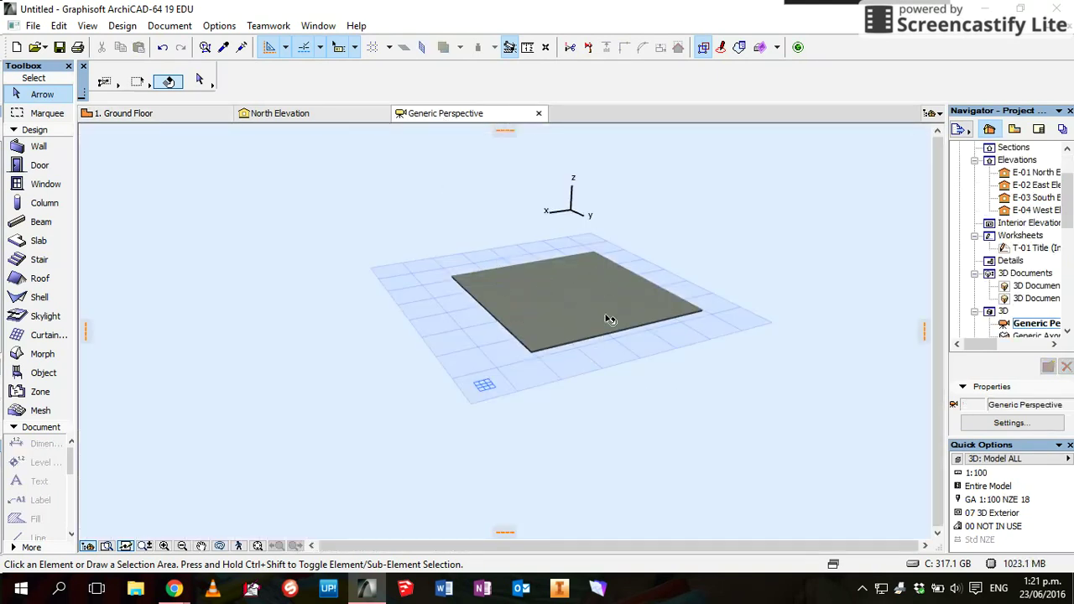
left_click(159, 119)
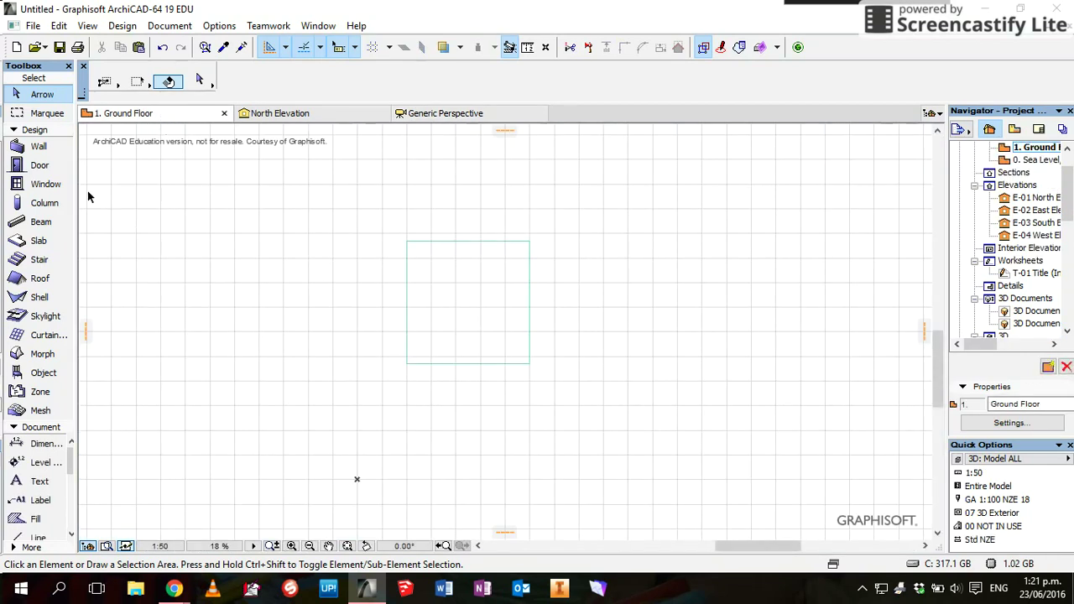
Select the Wall tool with the chained geometry method
left_click(40, 148)
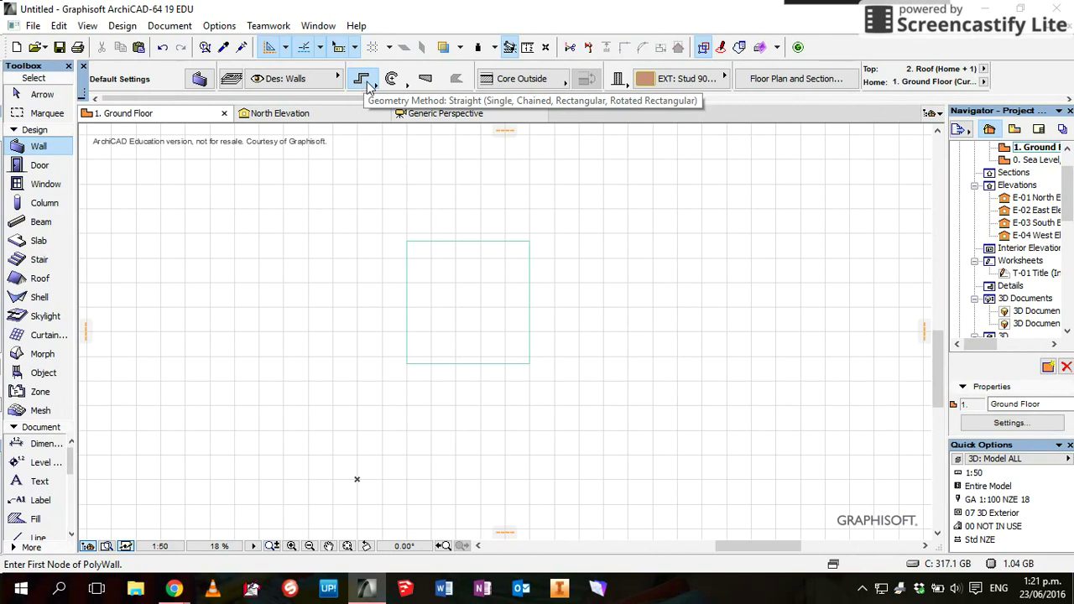
left_click(367, 88)
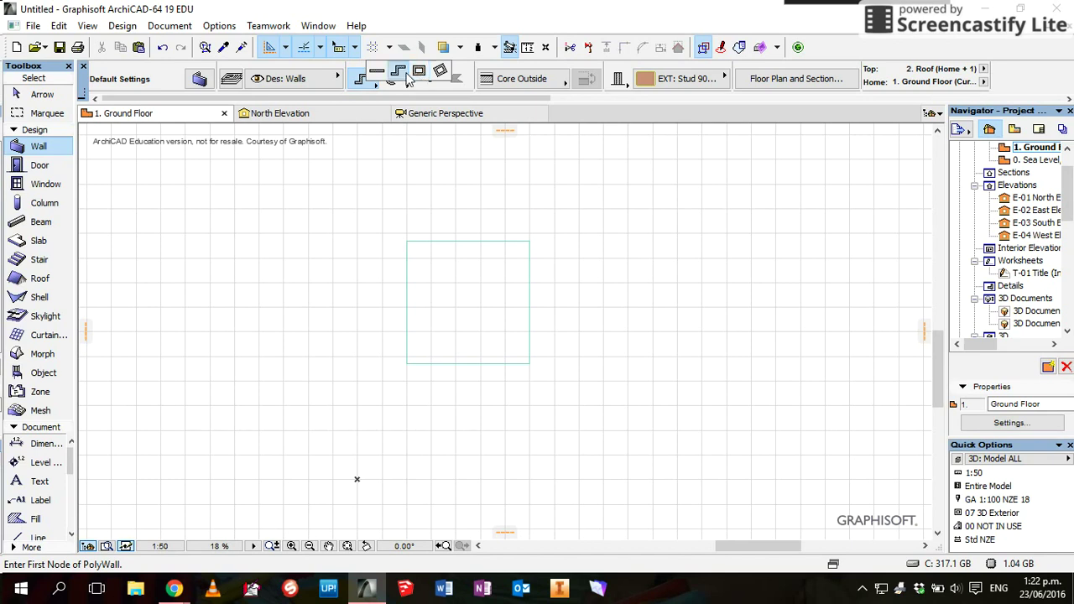
left_click(402, 73)
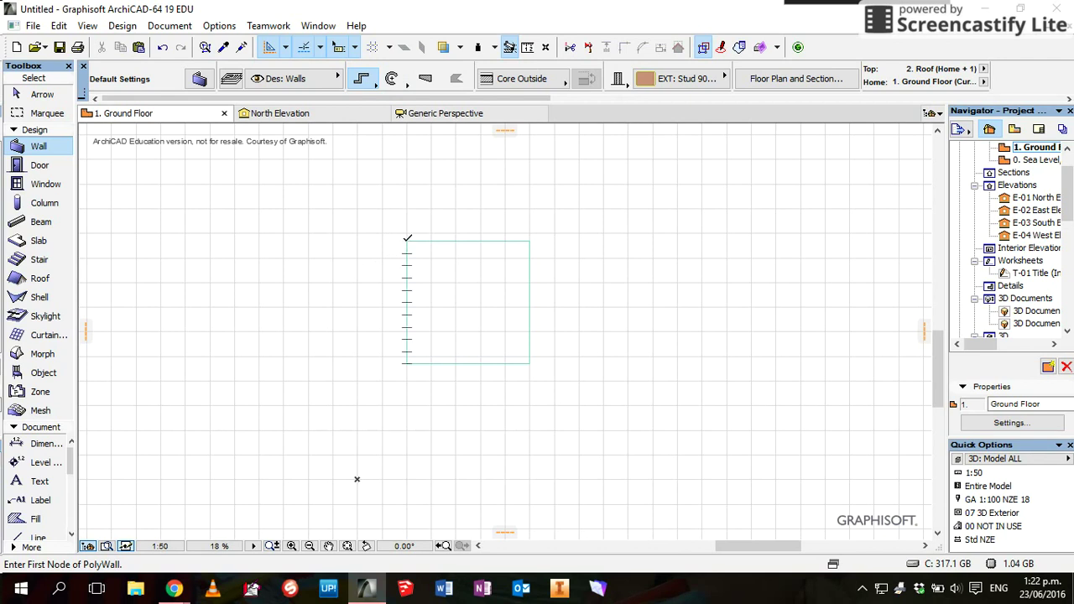
Draw four chained walls along the slab corners, closing the loop at the starting corner
left_click(407, 239)
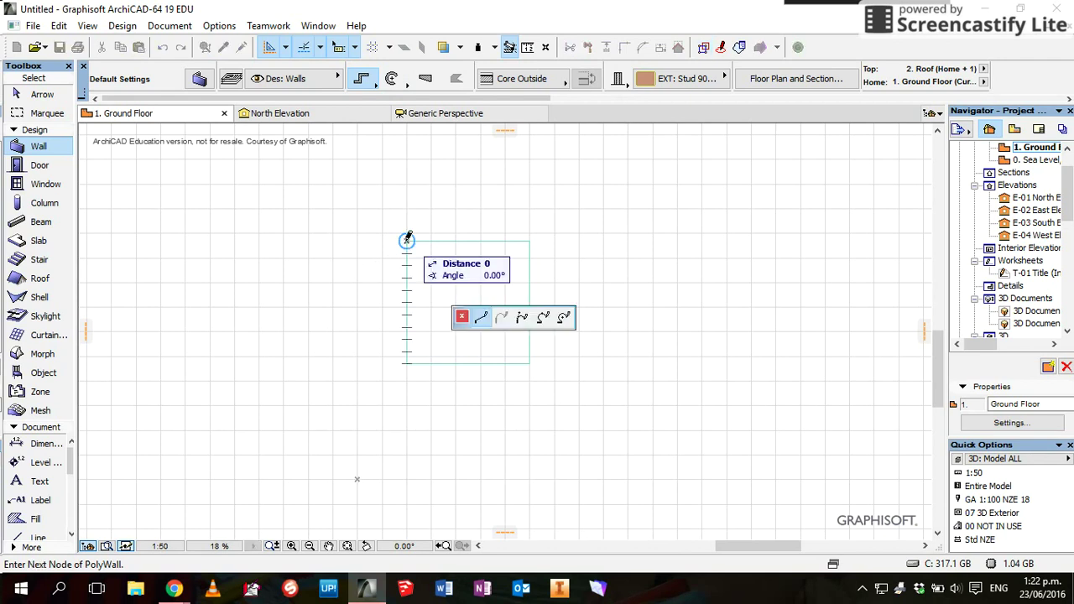
scroll(408, 237, "up", 3)
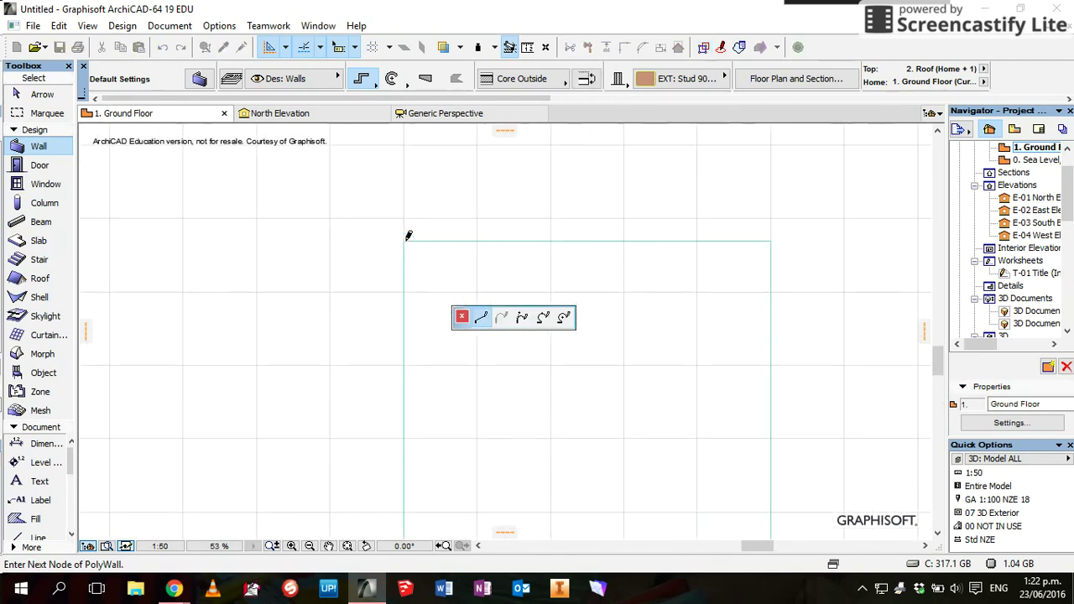
scroll(406, 239, "up", 3)
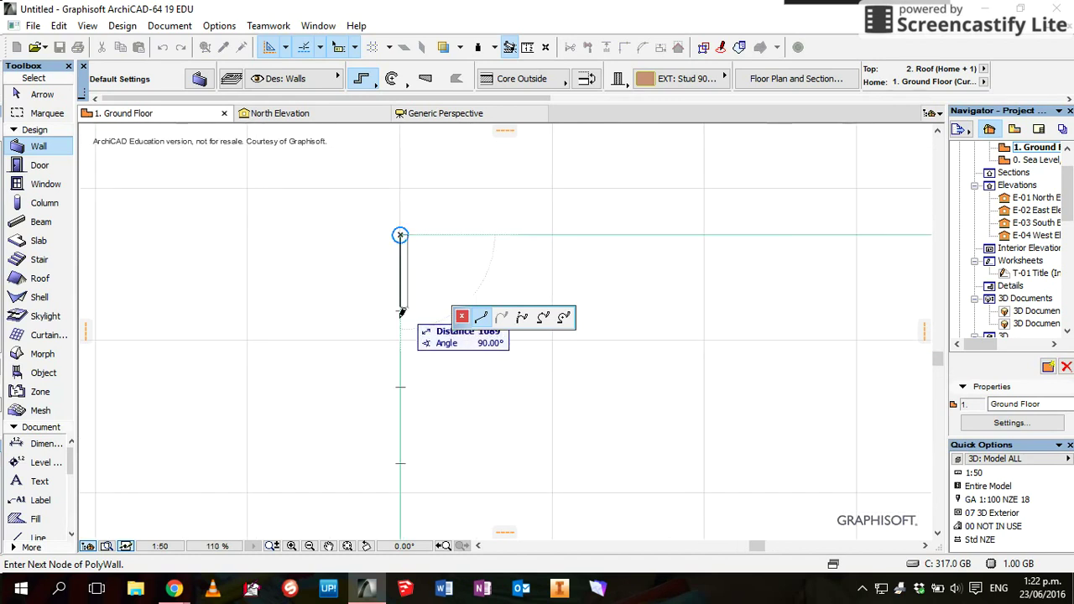
scroll(407, 320, "down", 2)
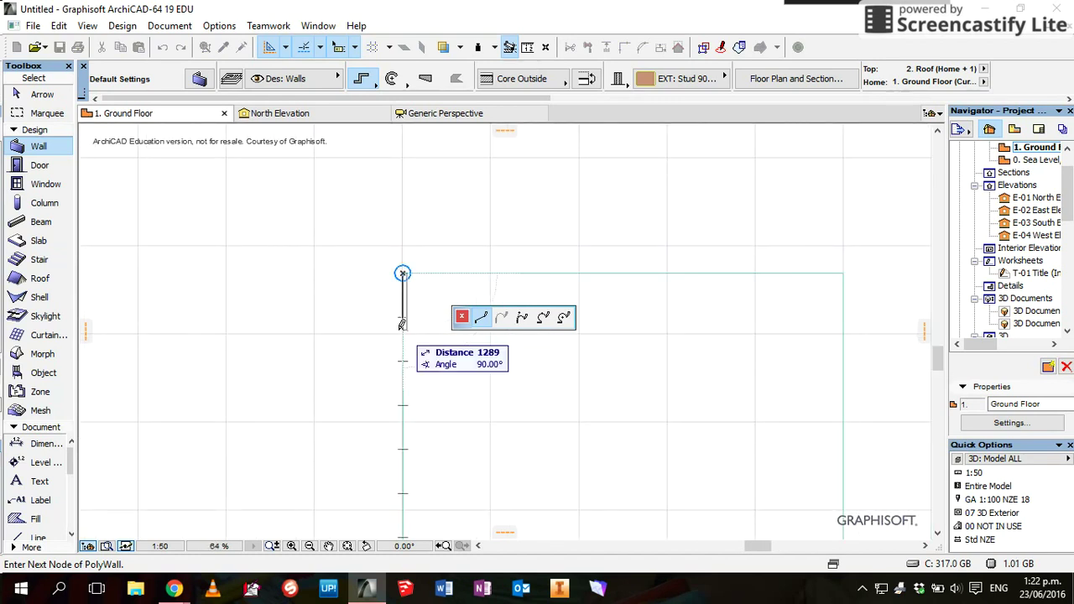
scroll(402, 324, "up", 3)
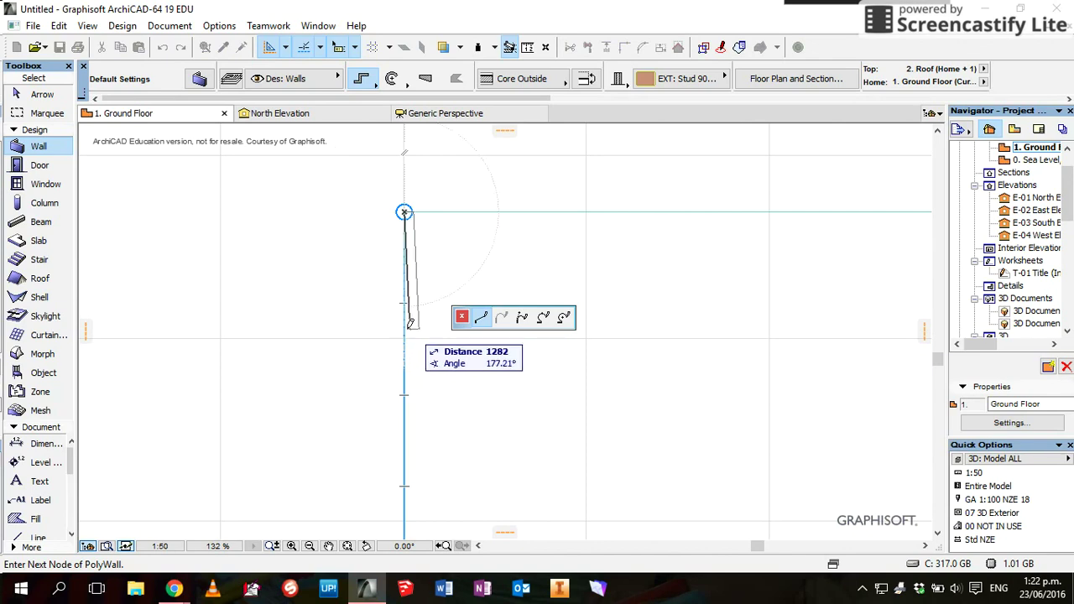
scroll(406, 328, "down", 5)
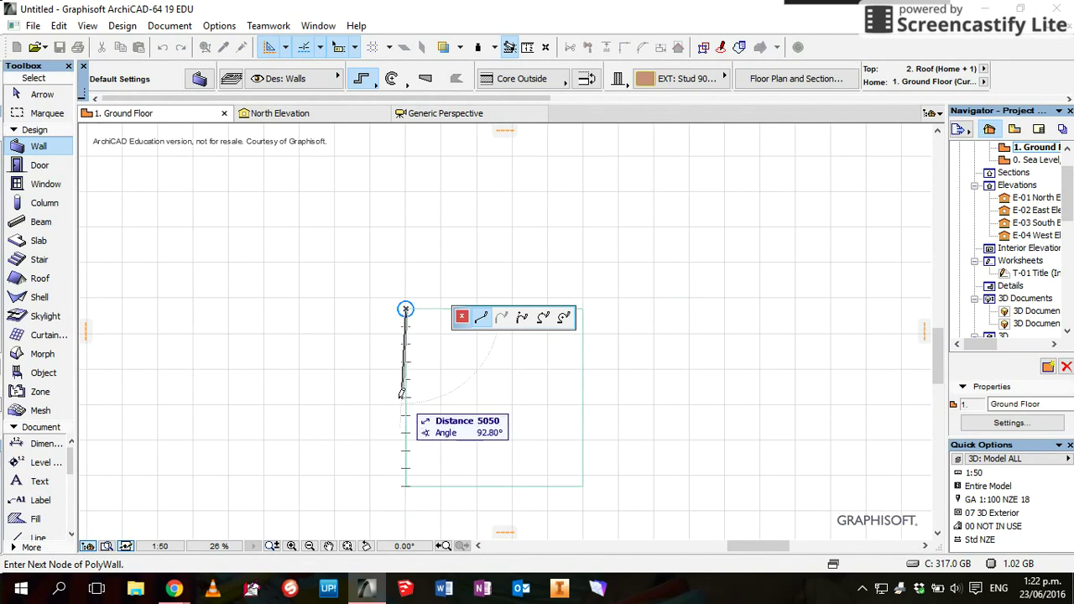
left_click(405, 484)
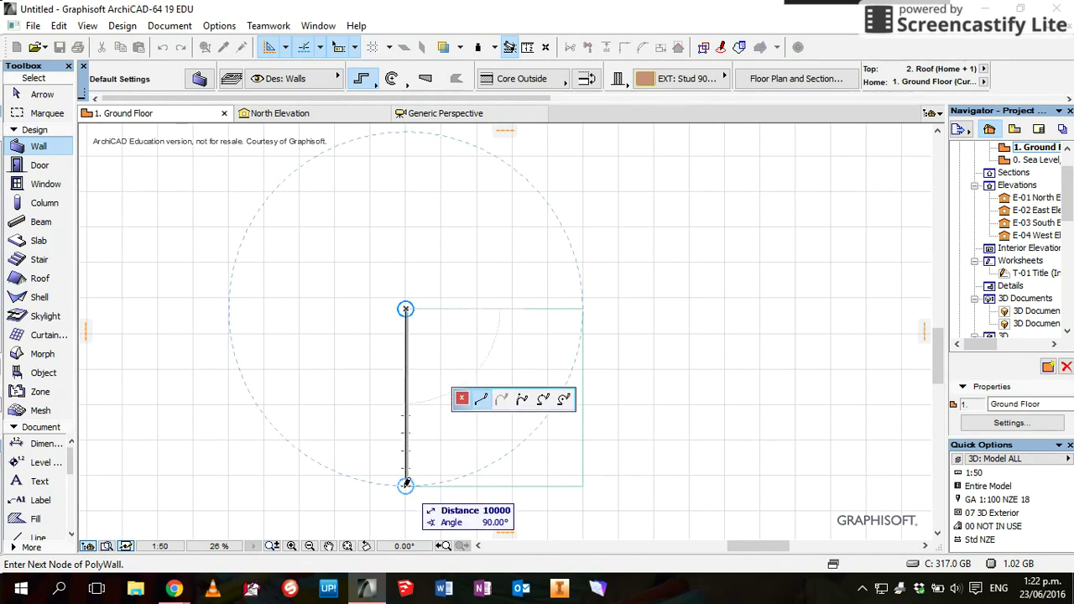
left_click(584, 484)
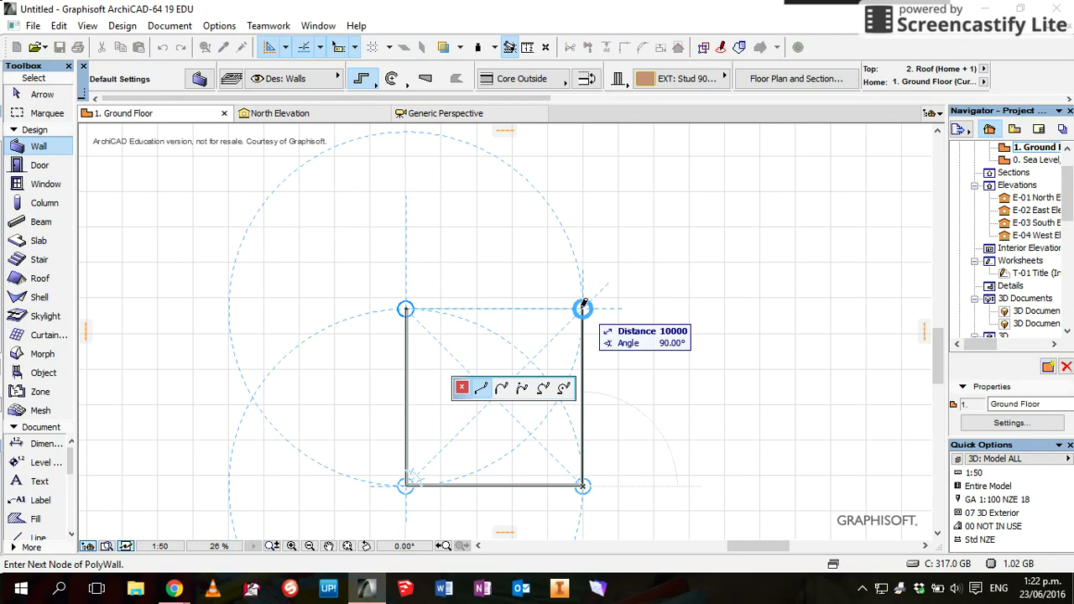
left_click(583, 309)
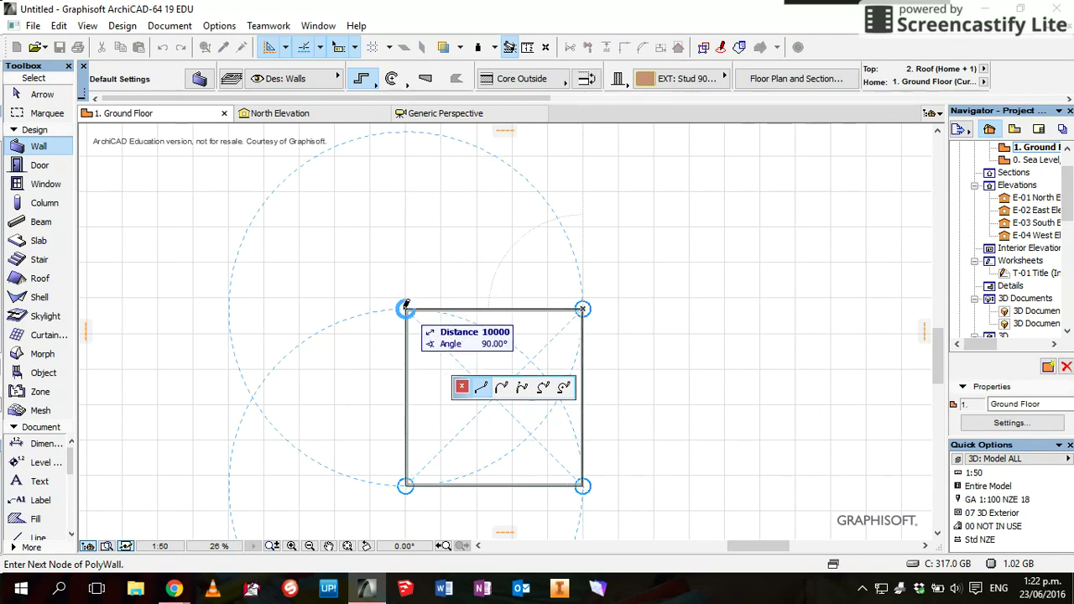
left_click(406, 309)
Check the walls in Generic Perspective, then return to the Ground Floor plan
scroll(579, 363, "up", 3)
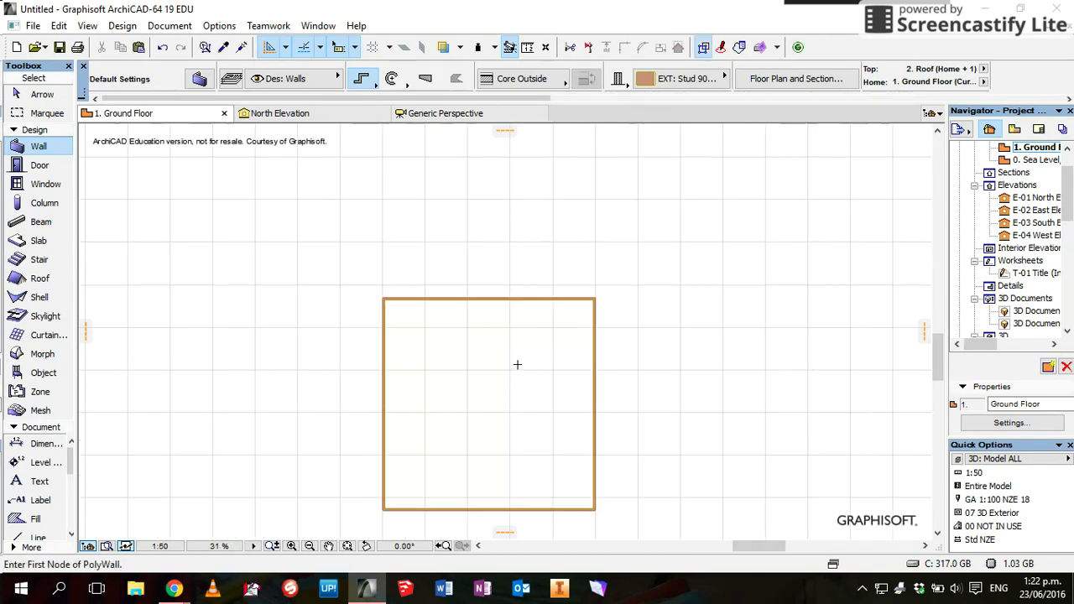
left_click(463, 116)
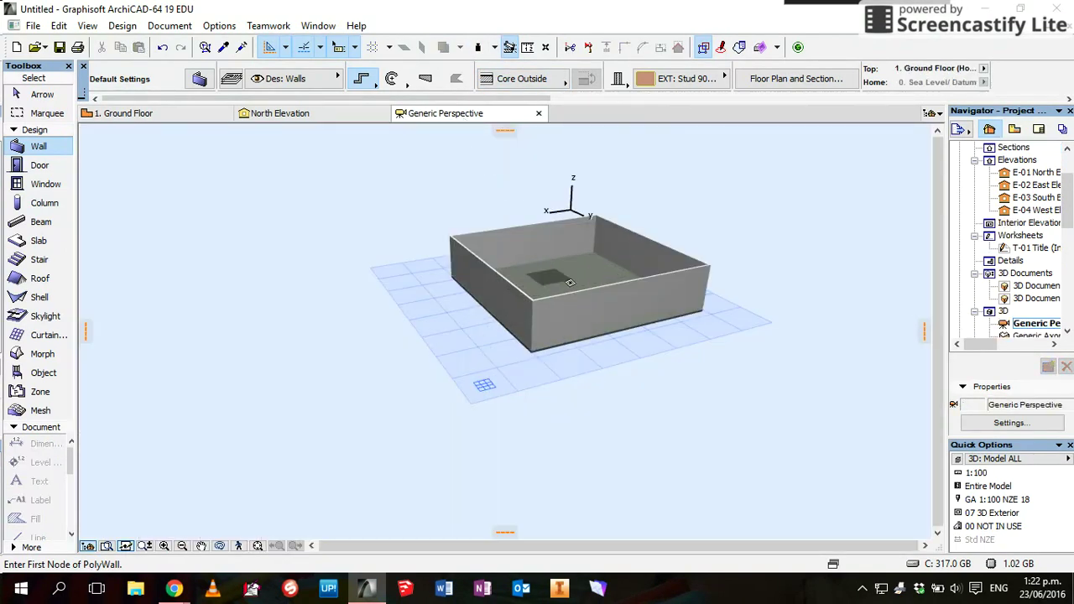
left_click(147, 115)
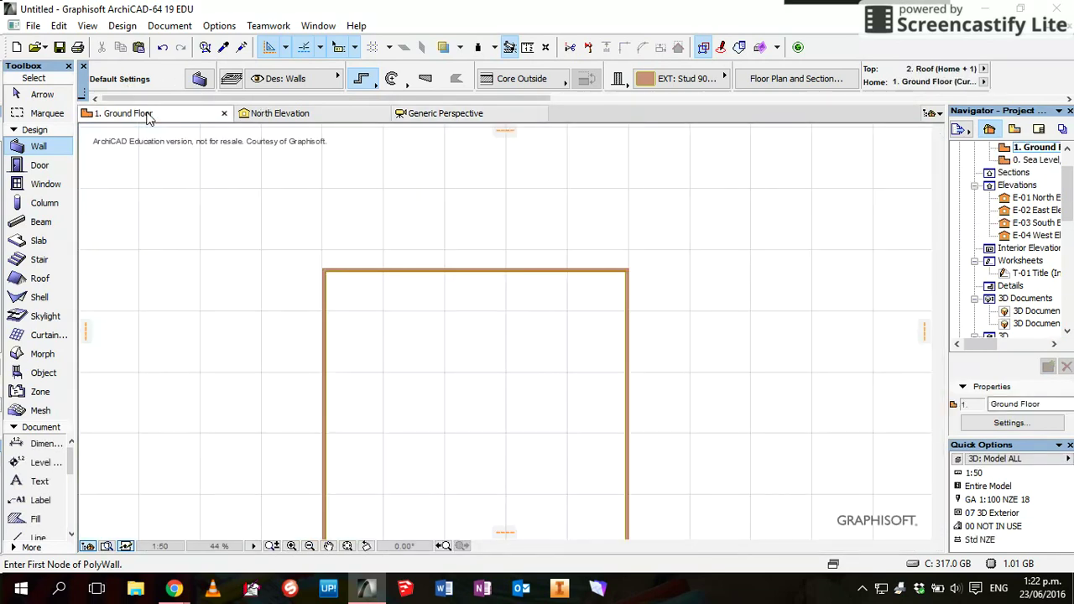
Activate the Door tool with the default 900 × 2100 Door 19
scroll(733, 259, "up", 2)
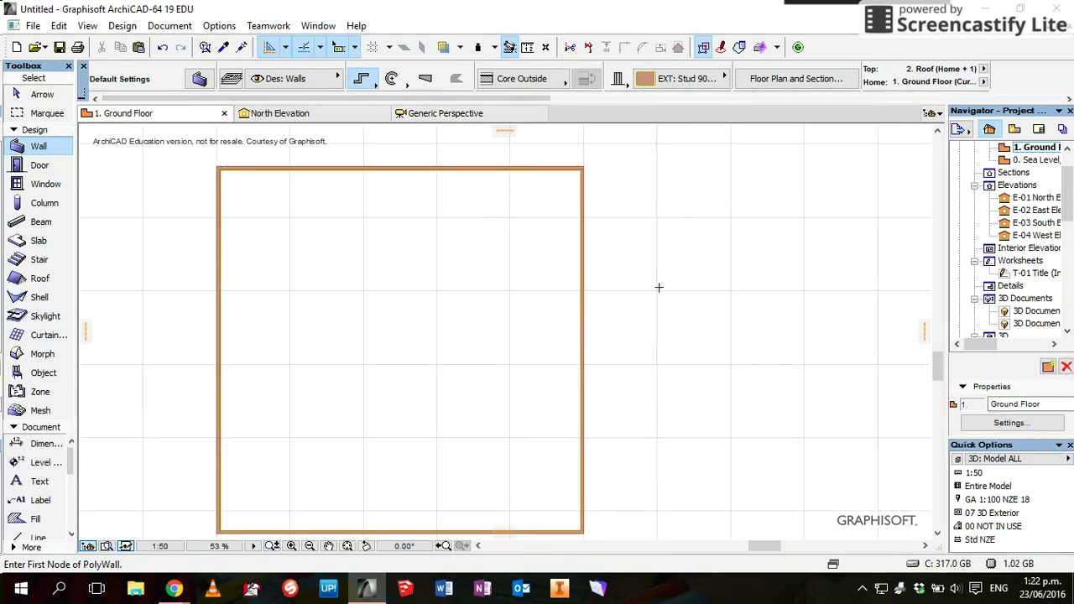
scroll(643, 316, "down", 2)
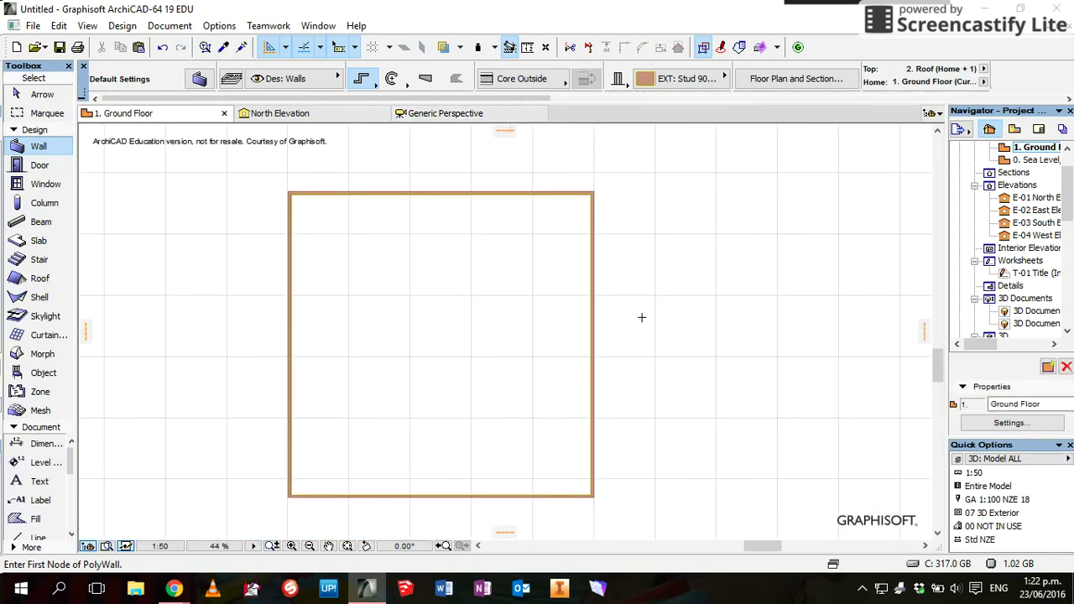
left_click(53, 168)
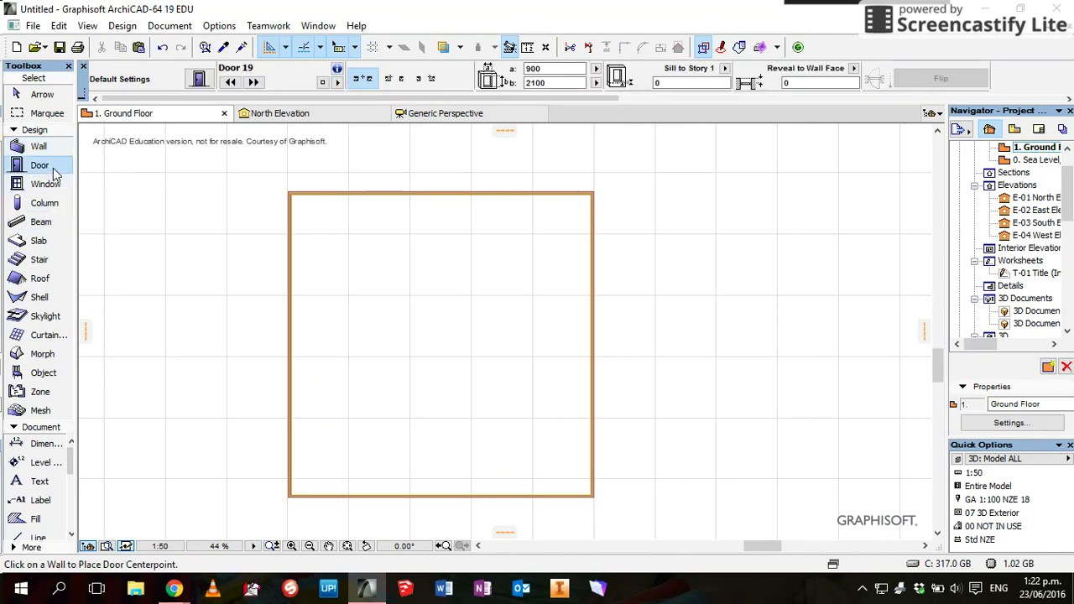
Set the default Door 19 leaf to Prairie Style in Door Default Settings
left_click(196, 79)
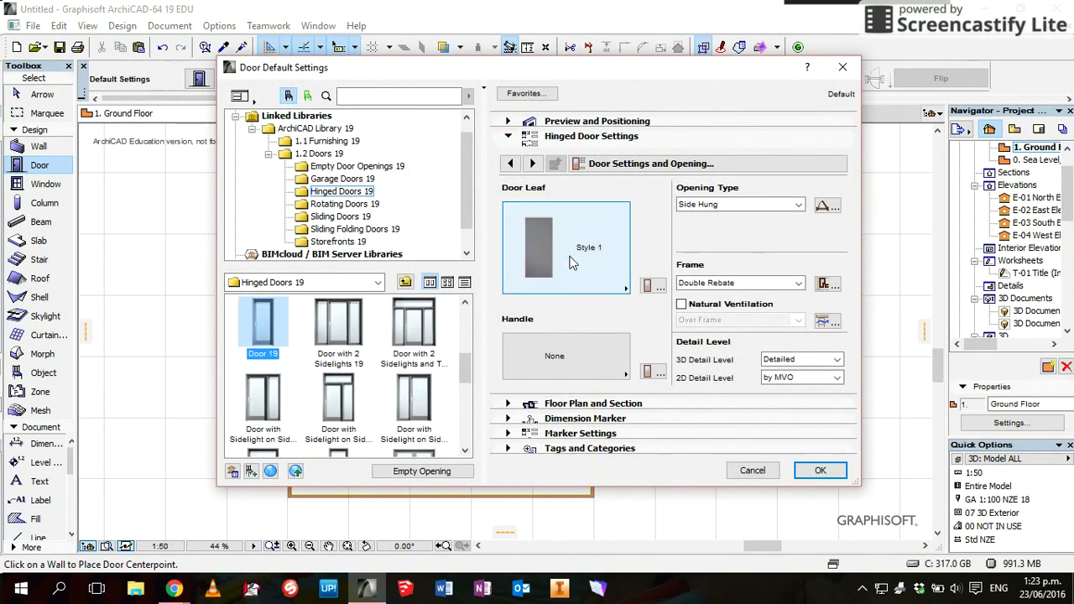
left_click(570, 264)
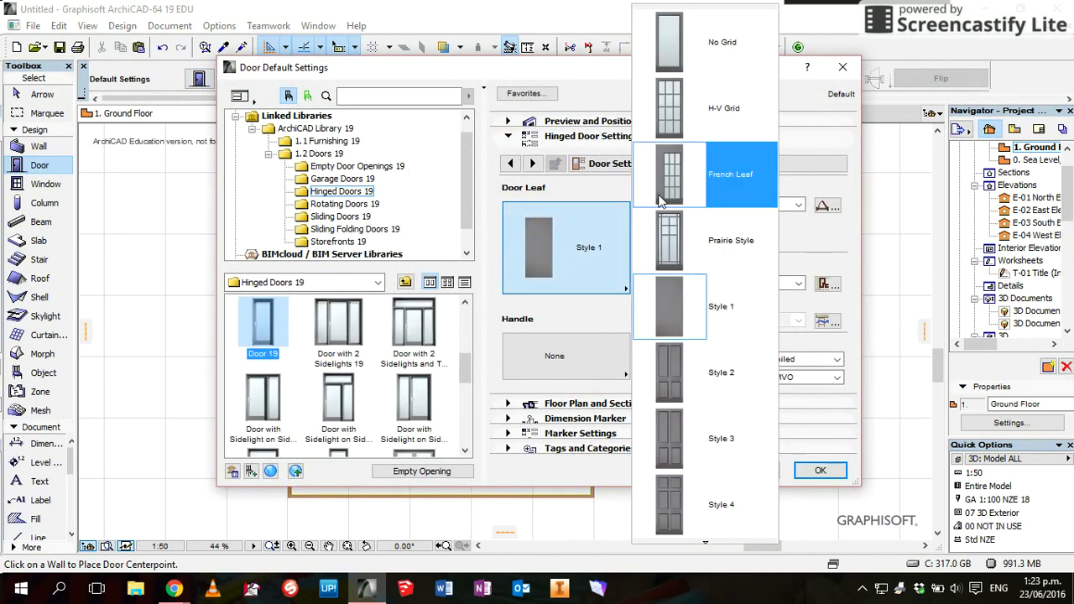
left_click(706, 226)
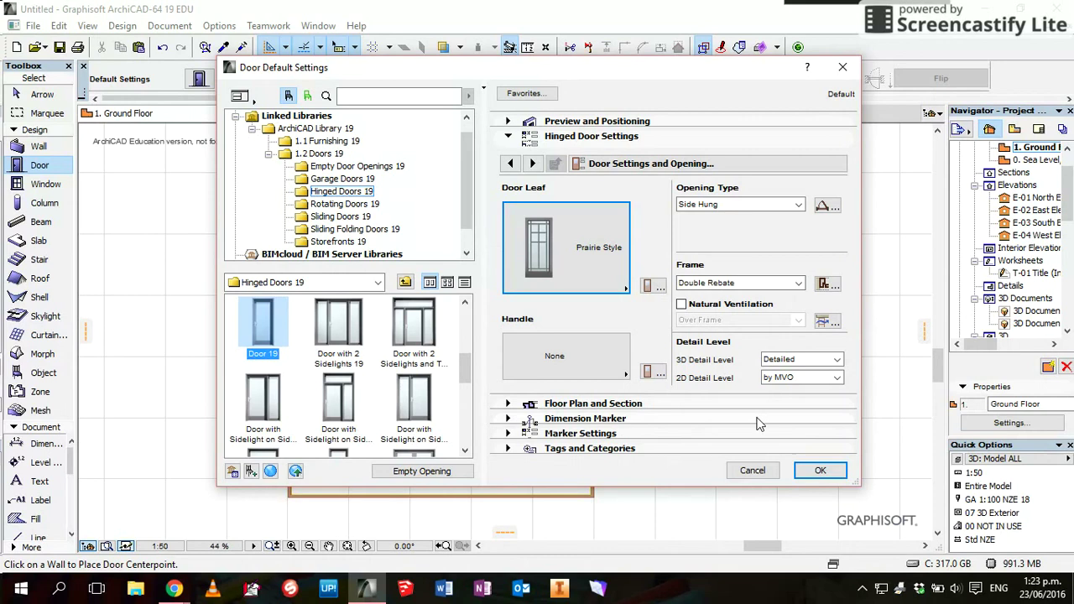
left_click(821, 474)
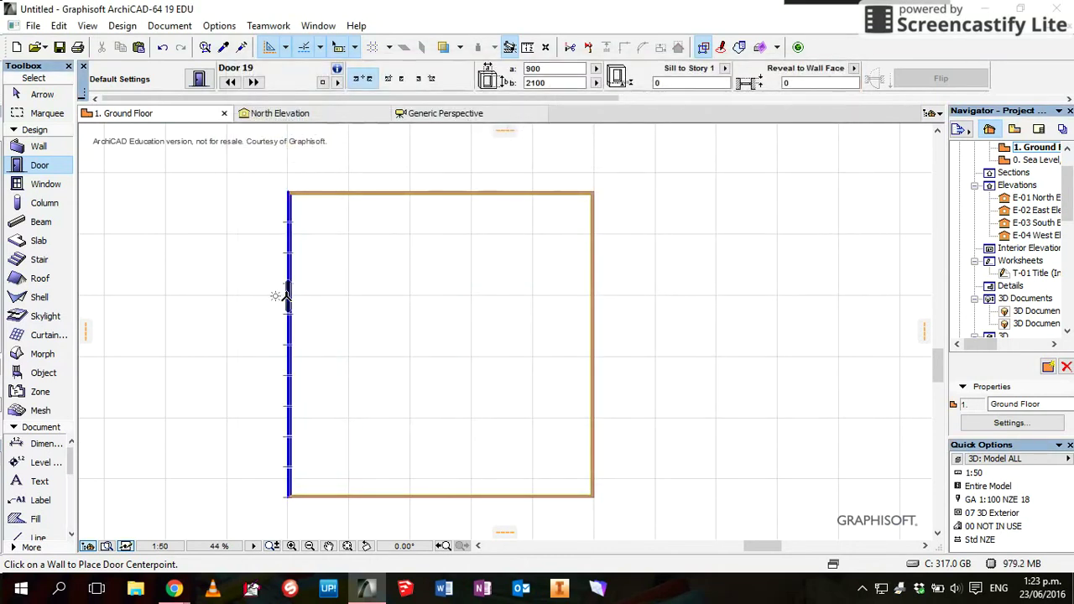
Place the Prairie Style door in the upper left wall, opening into the room
scroll(287, 294, "down", 2)
scroll(287, 294, "up", 4)
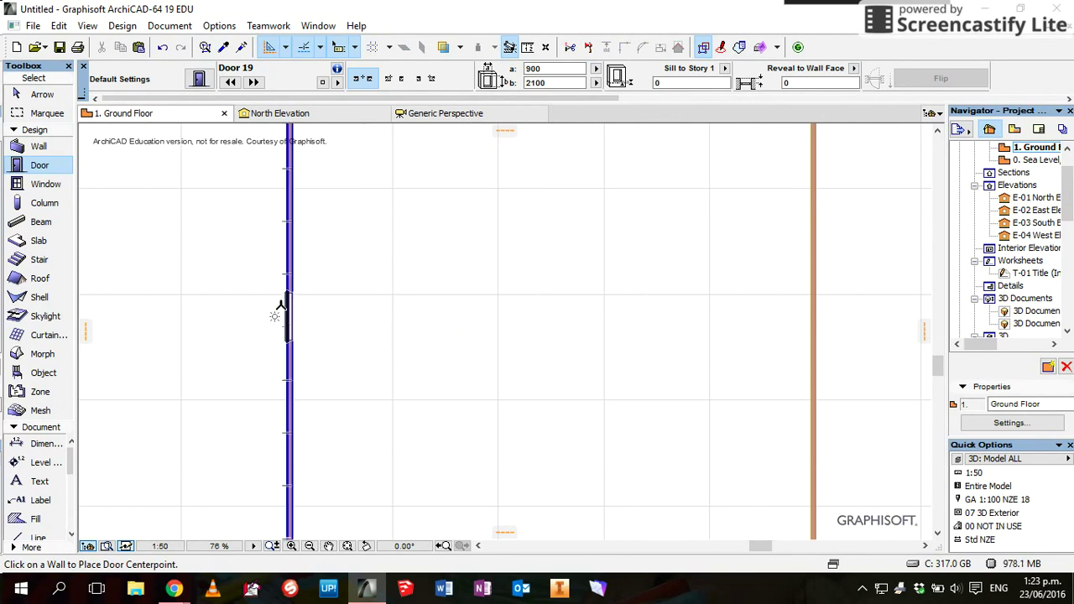
scroll(281, 247, "up", 2)
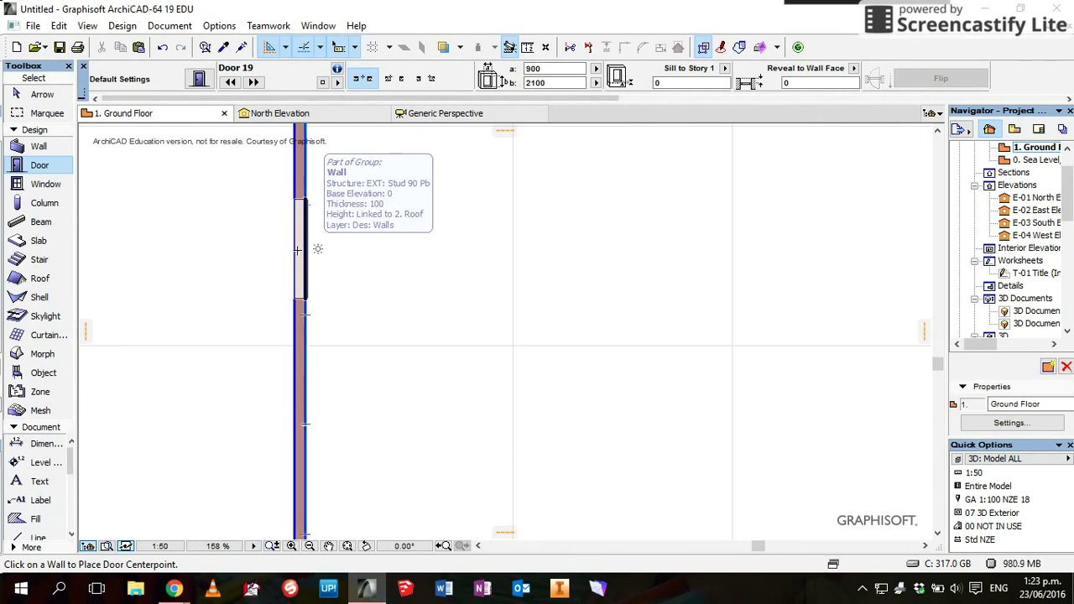
left_click(289, 252)
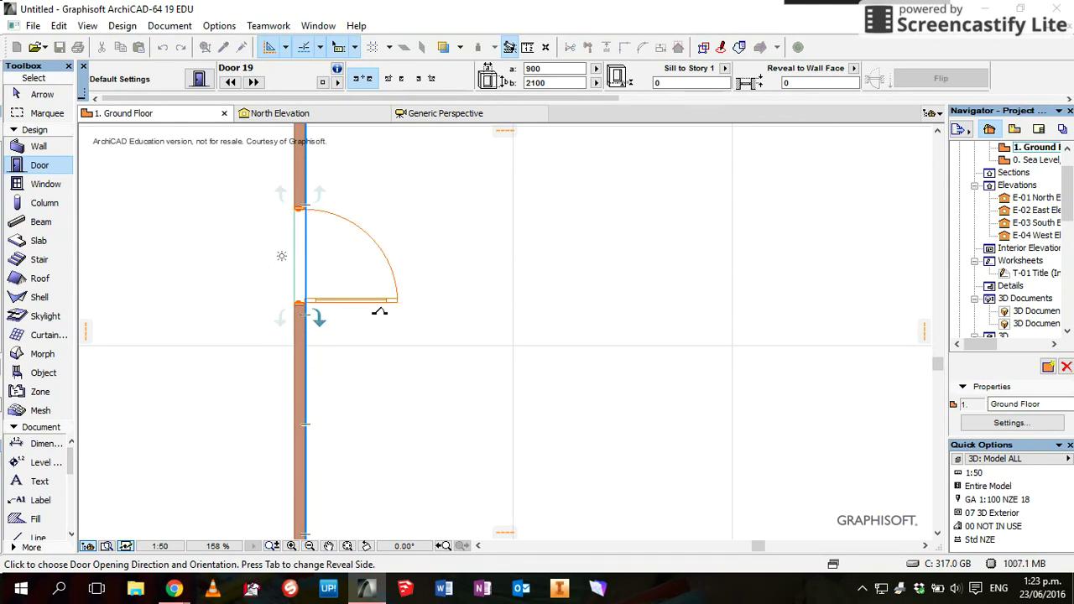
left_click(379, 311)
scroll(375, 289, "up", 2)
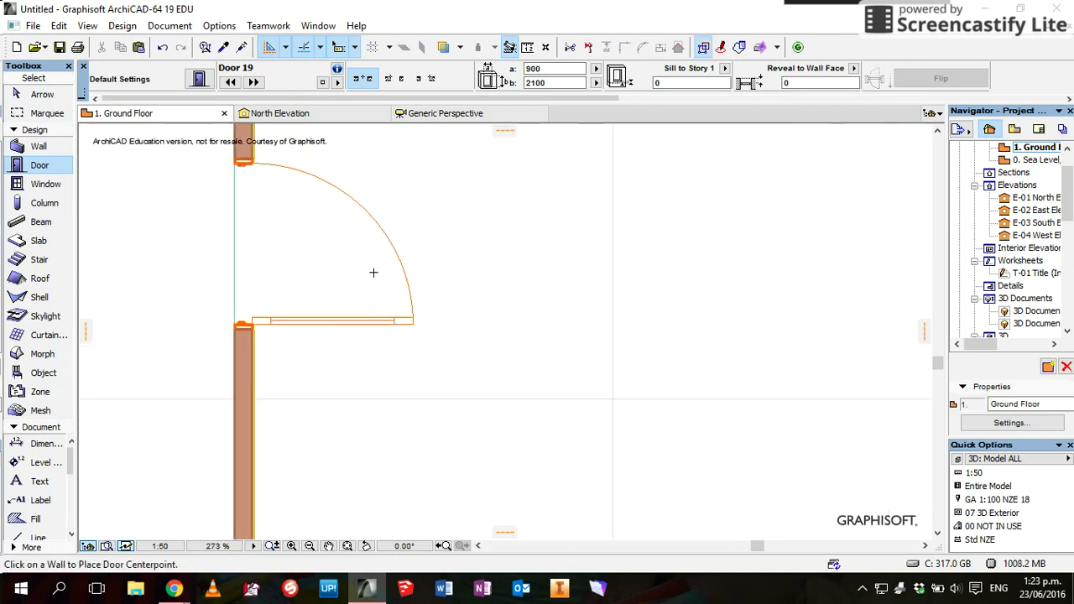
scroll(373, 274, "down", 4)
scroll(374, 272, "down", 5)
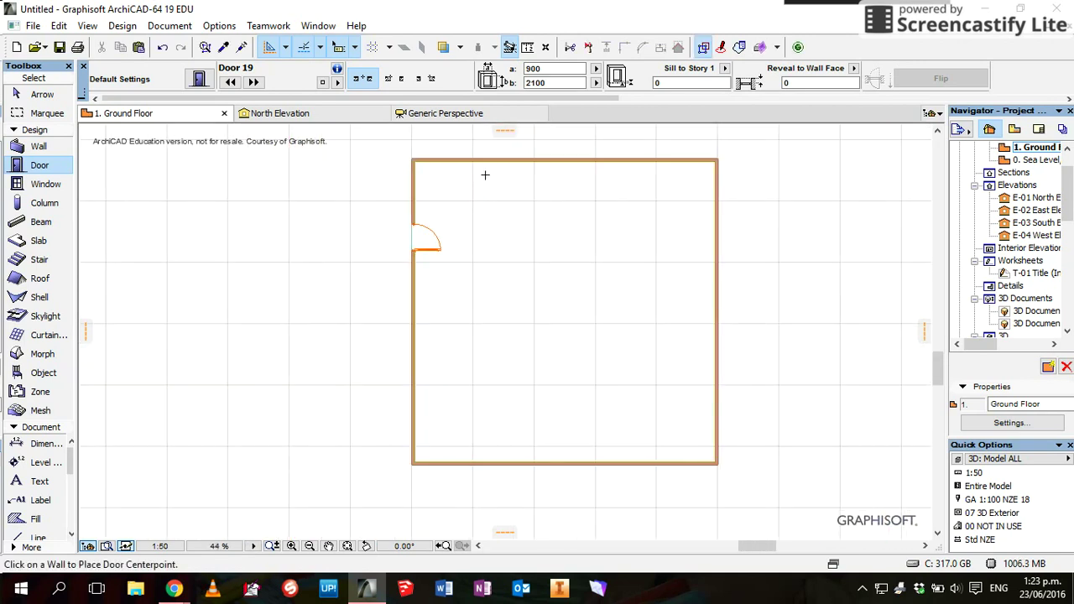
Place a 900 × 1500 Window 19 in the top, right, bottom and left walls
left_click(46, 185)
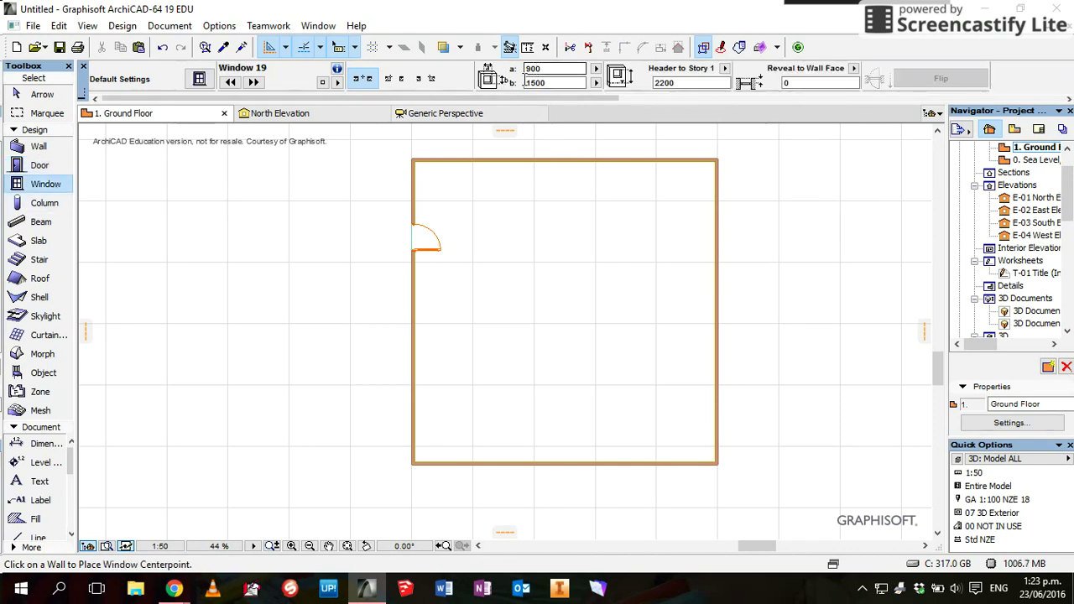
left_click(534, 153)
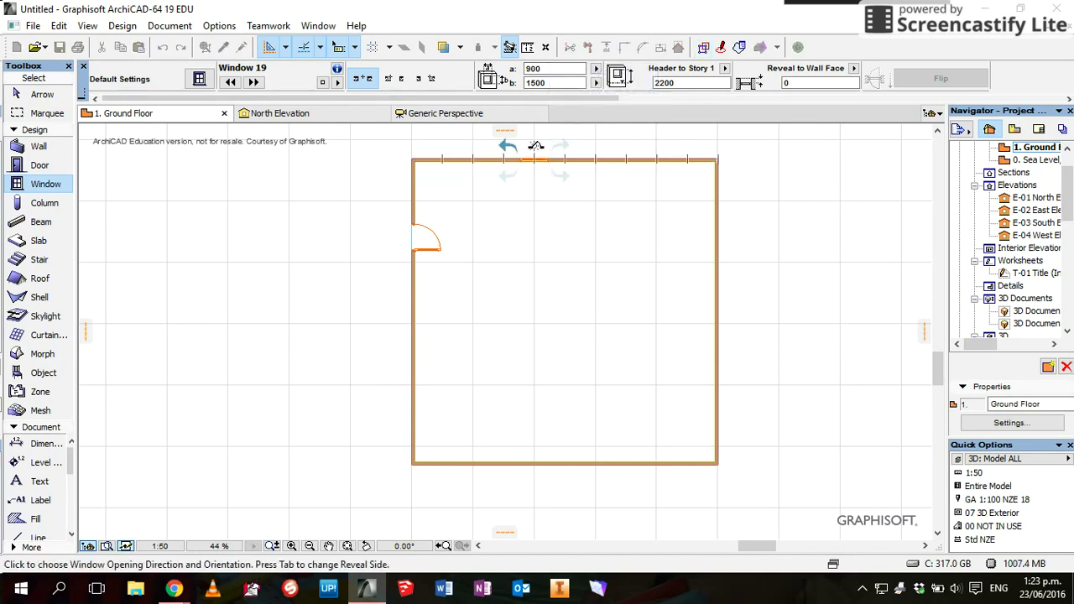
left_click(530, 145)
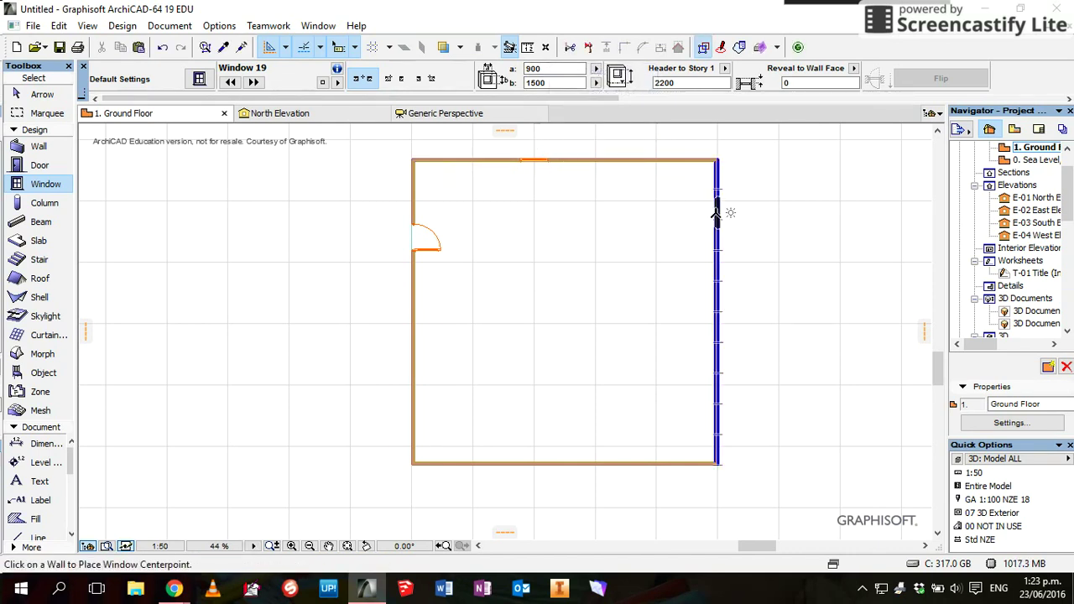
left_click(717, 213)
left_click(749, 212)
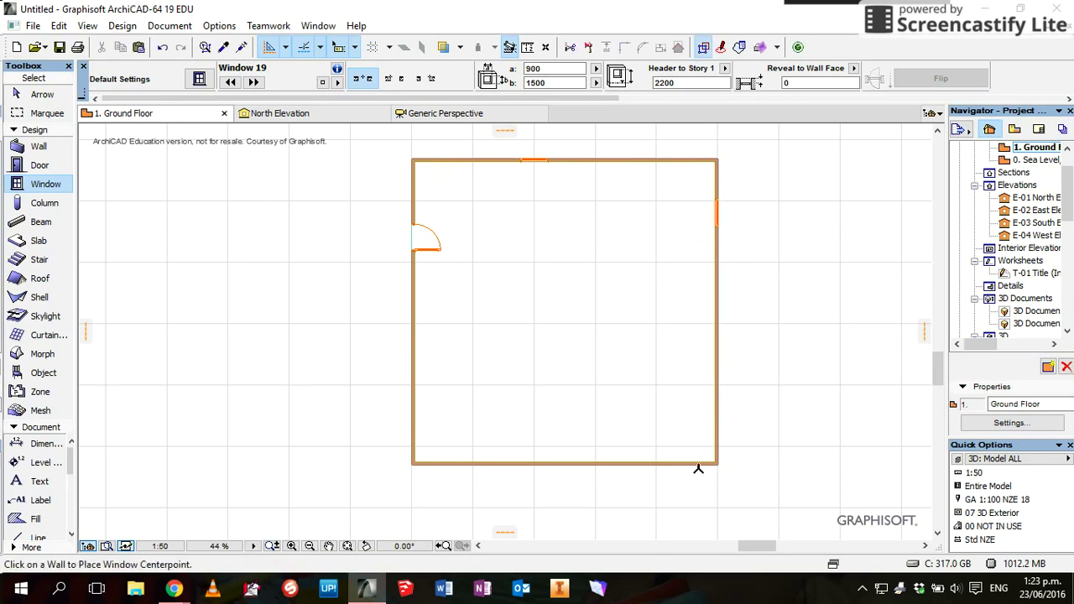
left_click(663, 466)
left_click(688, 479)
left_click(403, 411)
left_click(384, 349)
Trace the roof polygon through the four wall corners and view the result in 3D
left_click(34, 280)
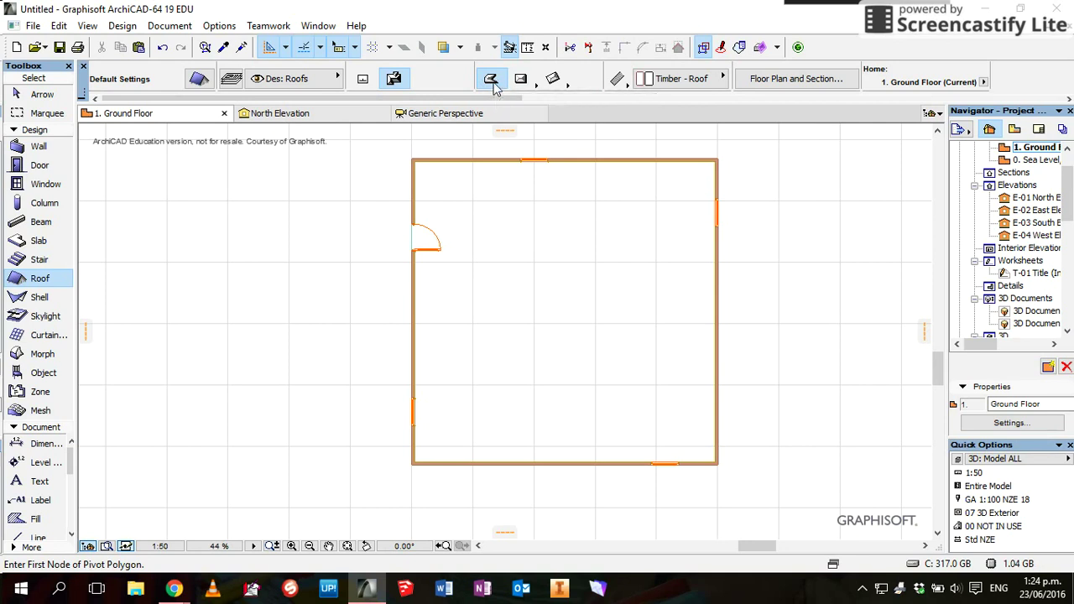
left_click(412, 158)
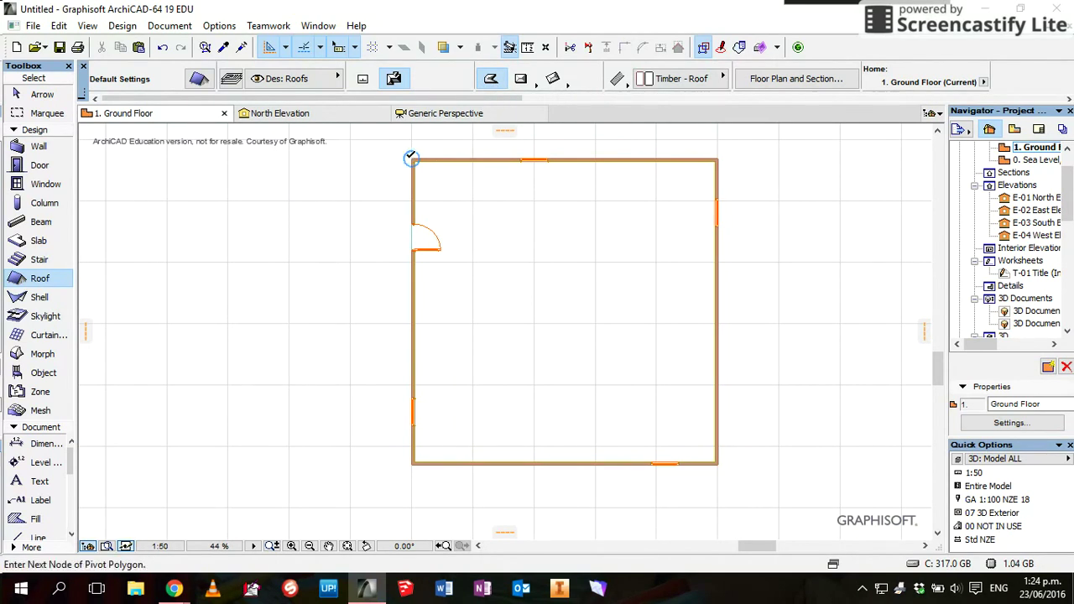
left_click(716, 158)
left_click(718, 464)
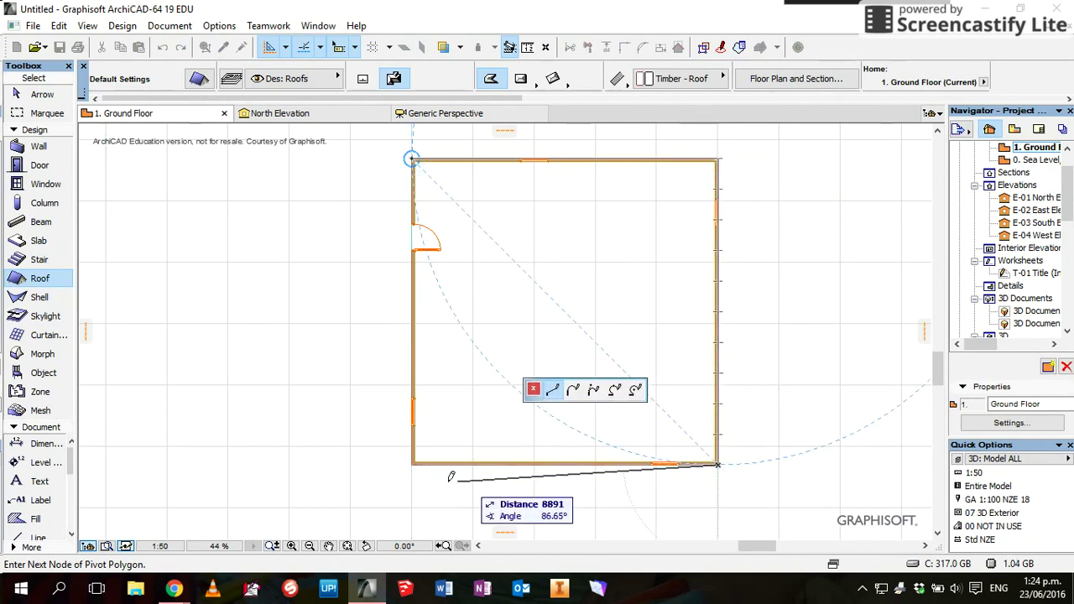
left_click(412, 462)
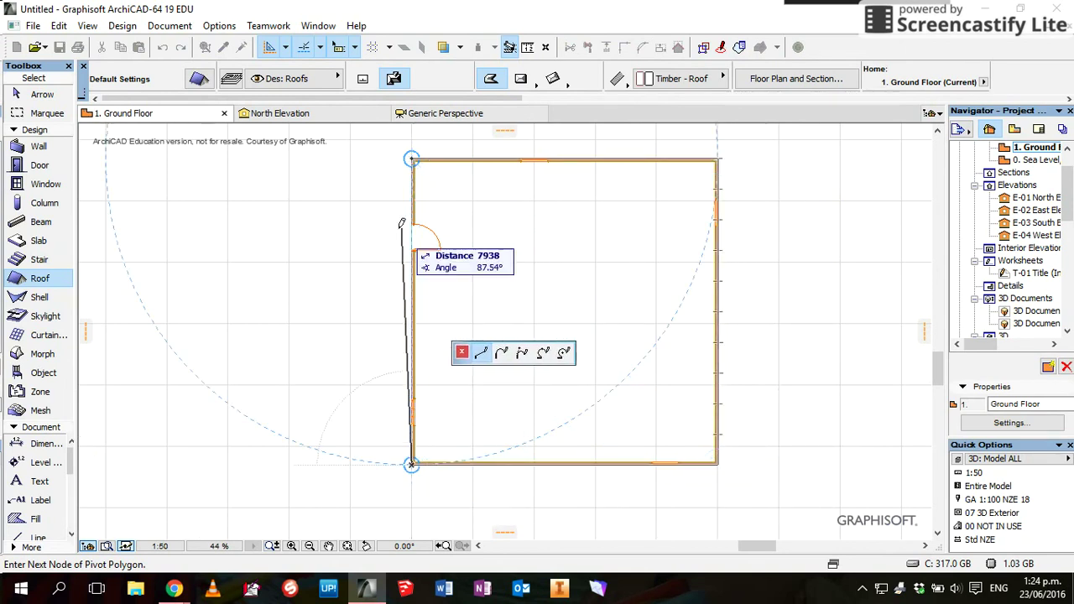
left_click(411, 157)
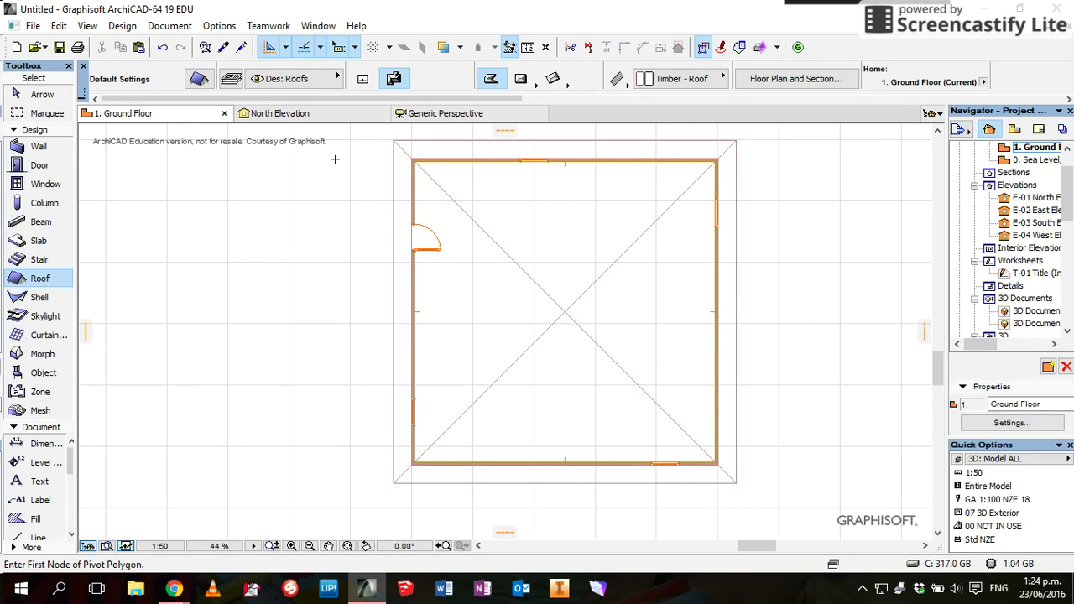
left_click(461, 116)
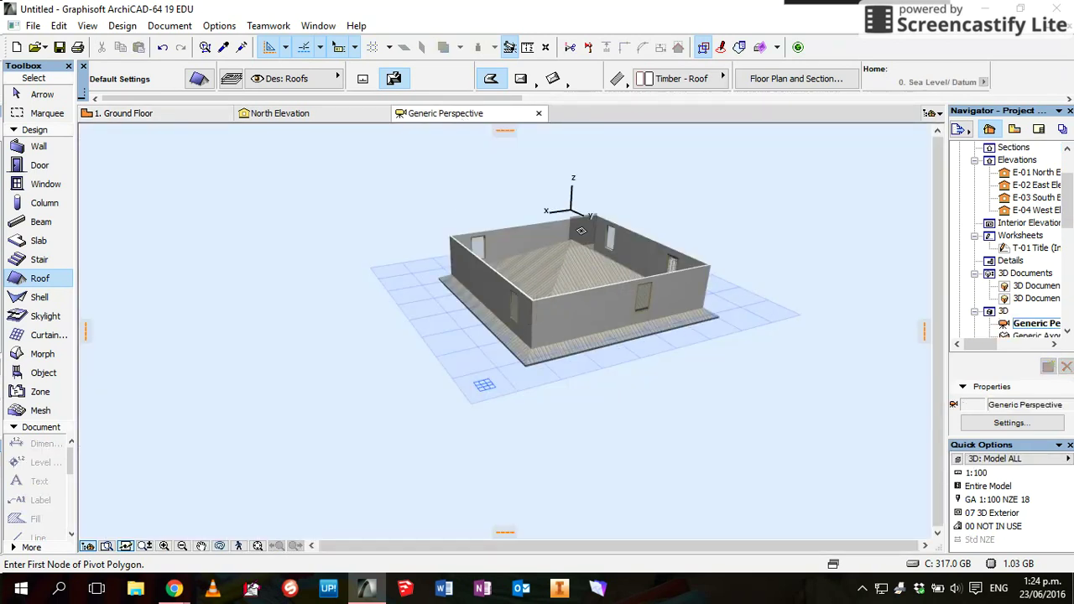
Select the roof with the Arrow tool and lift it 2450 onto the walls
left_click(38, 94)
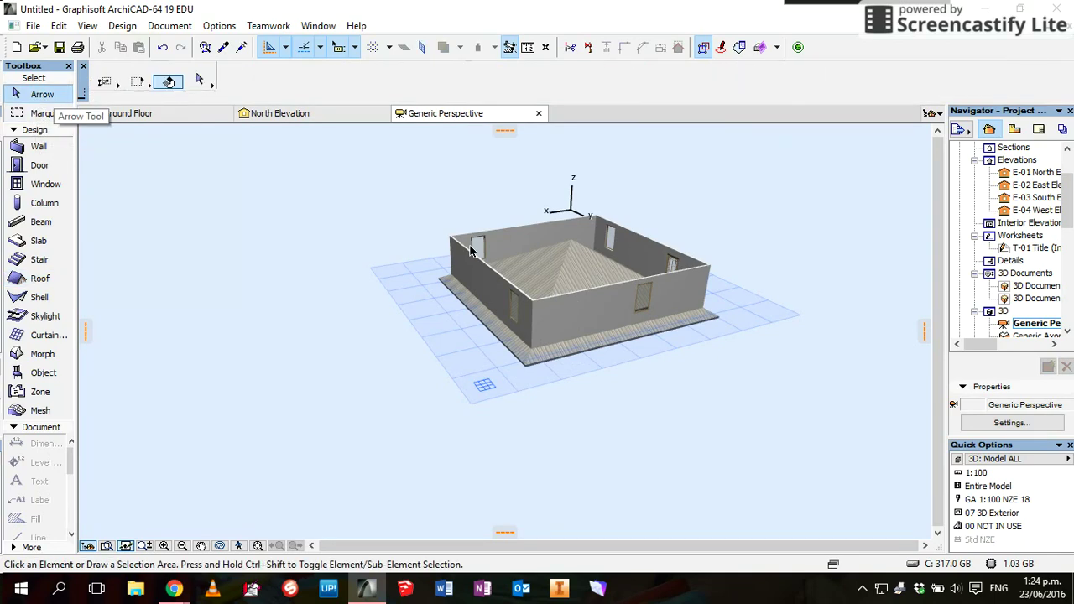
left_click(572, 277)
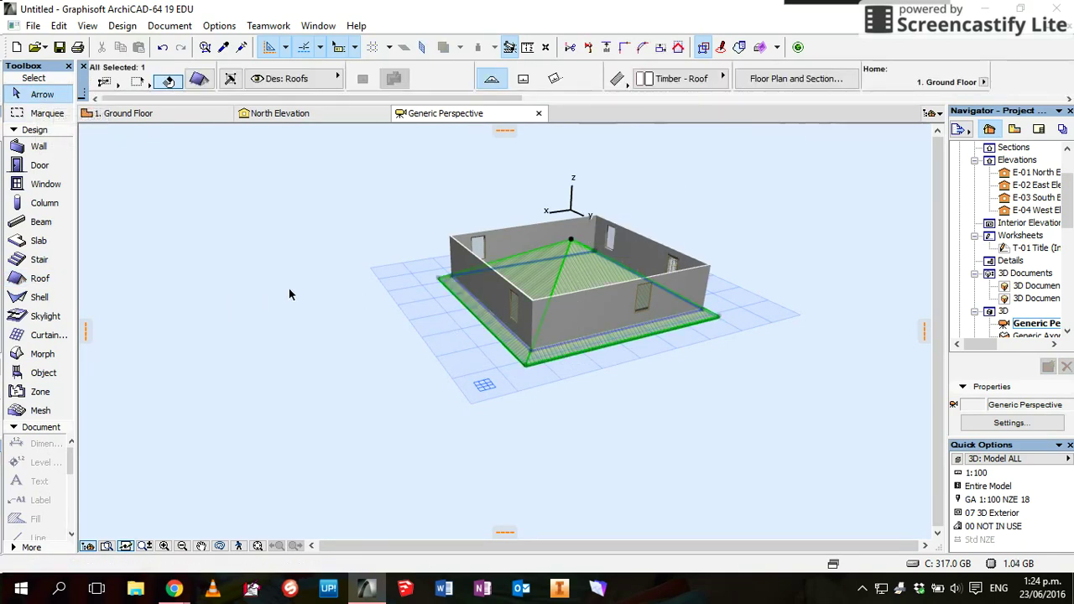
left_click(573, 275)
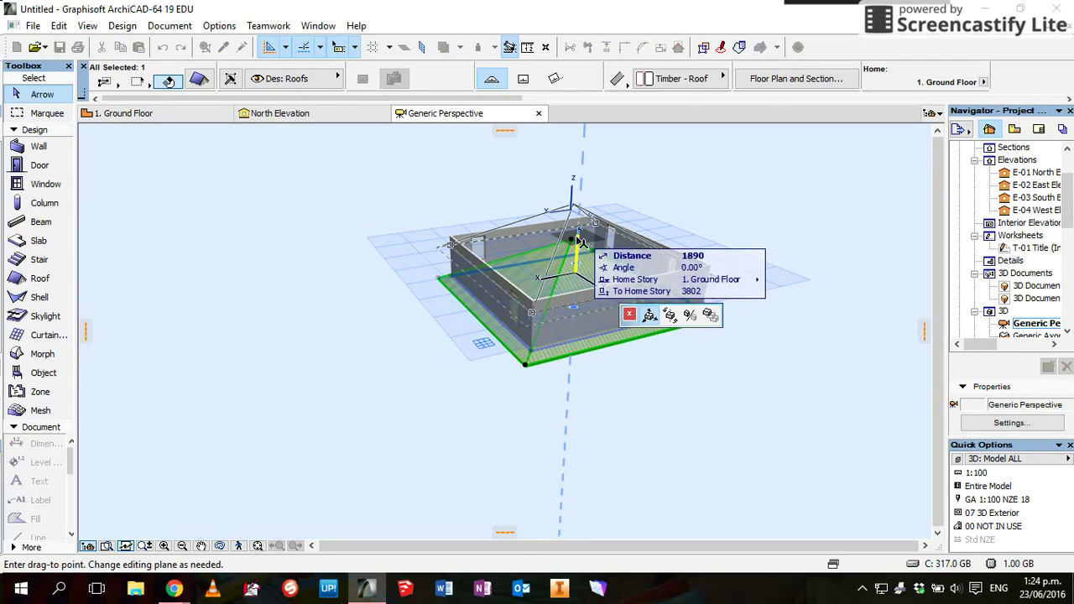
type("2450")
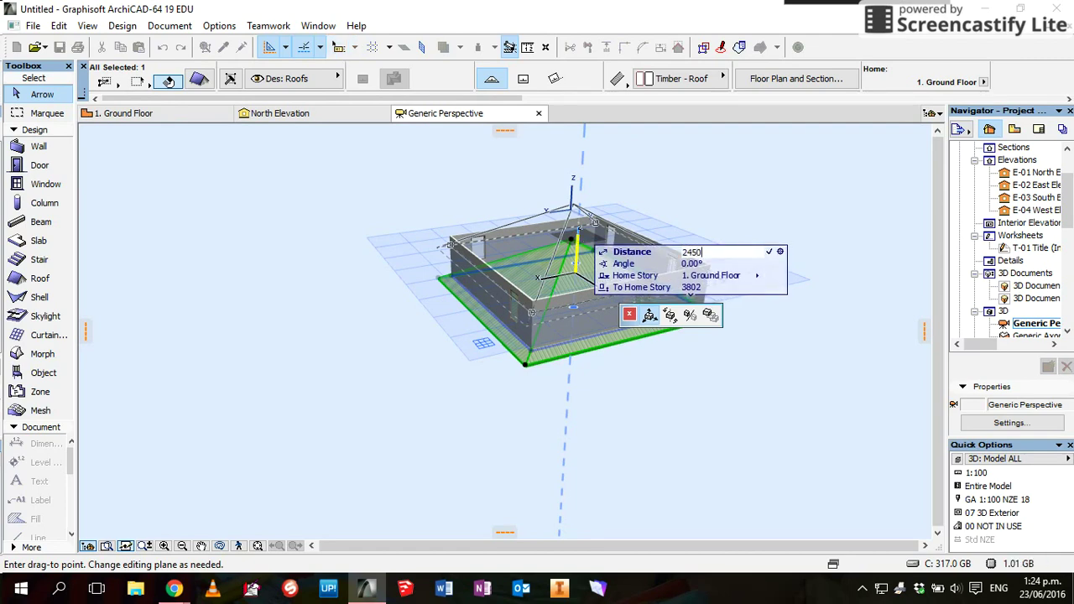
key("Return")
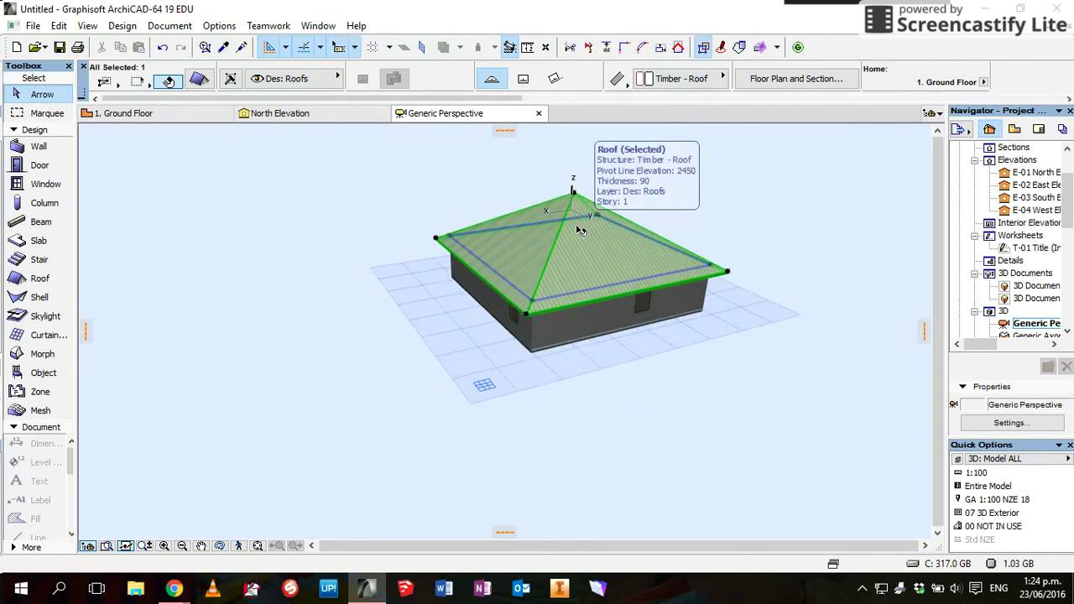